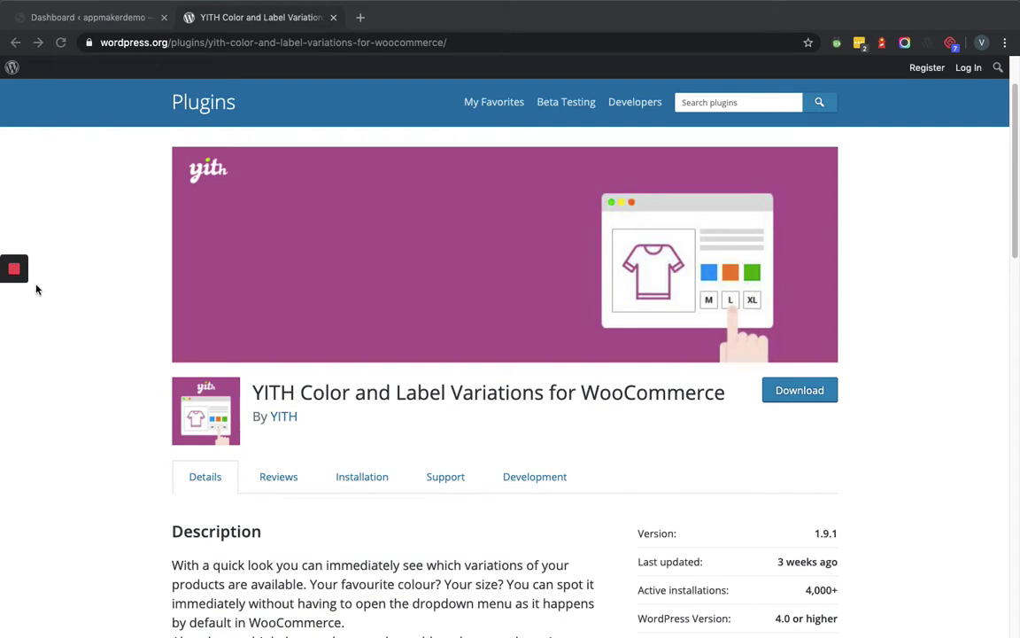
Leave the YITH plugin page and switch to the store's WordPress admin Dashboard tab.
left_click(14, 302)
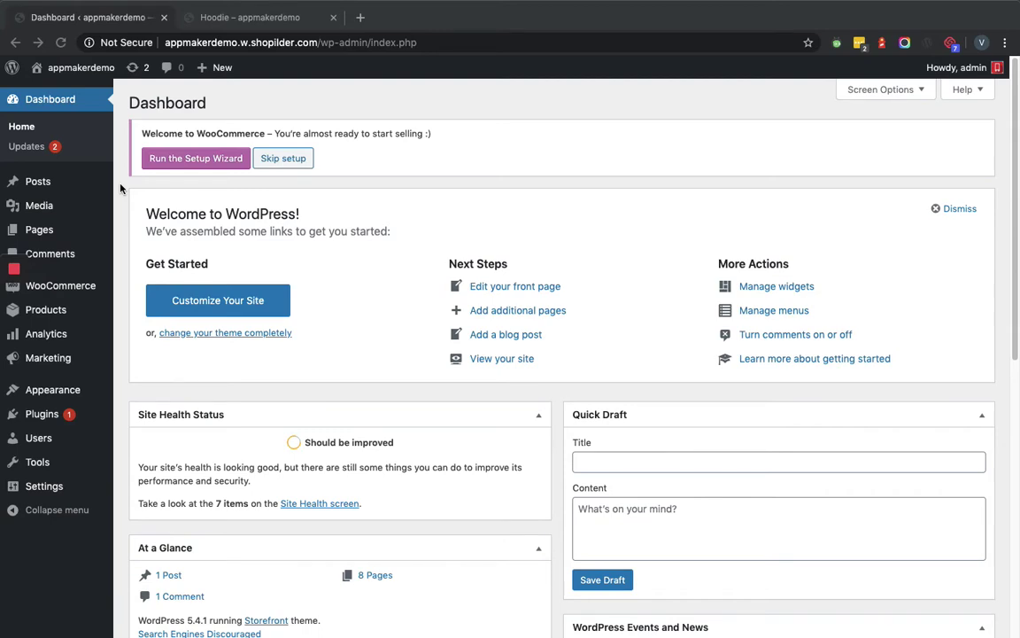
View the Hoodie page's Color (Blue, Green, Red) and Logo (Yes, No) options without choosing any.
left_click(198, 17)
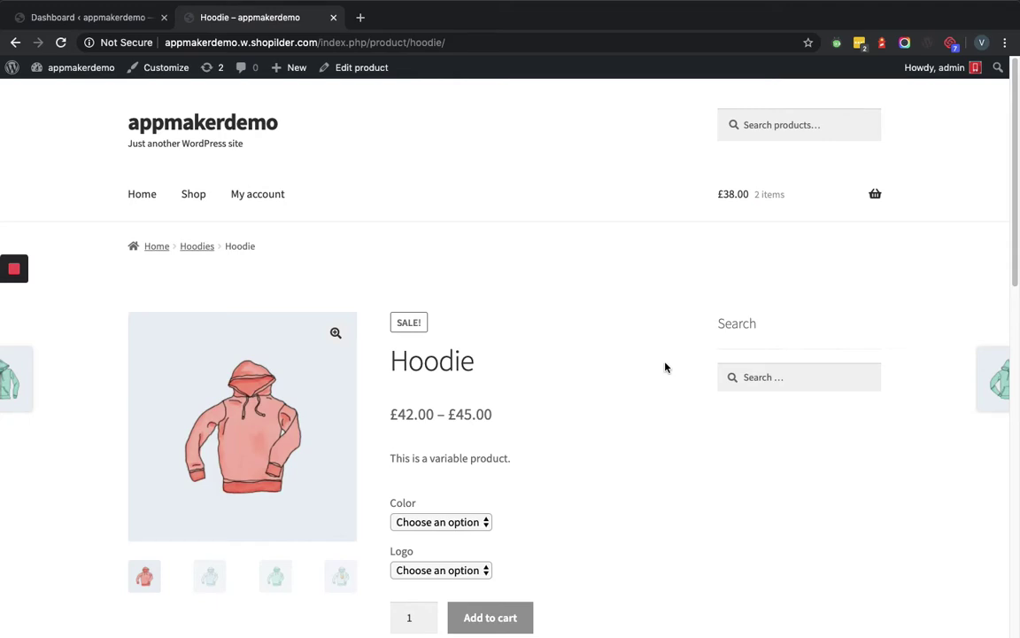
left_click_drag(1010, 239, 1007, 354)
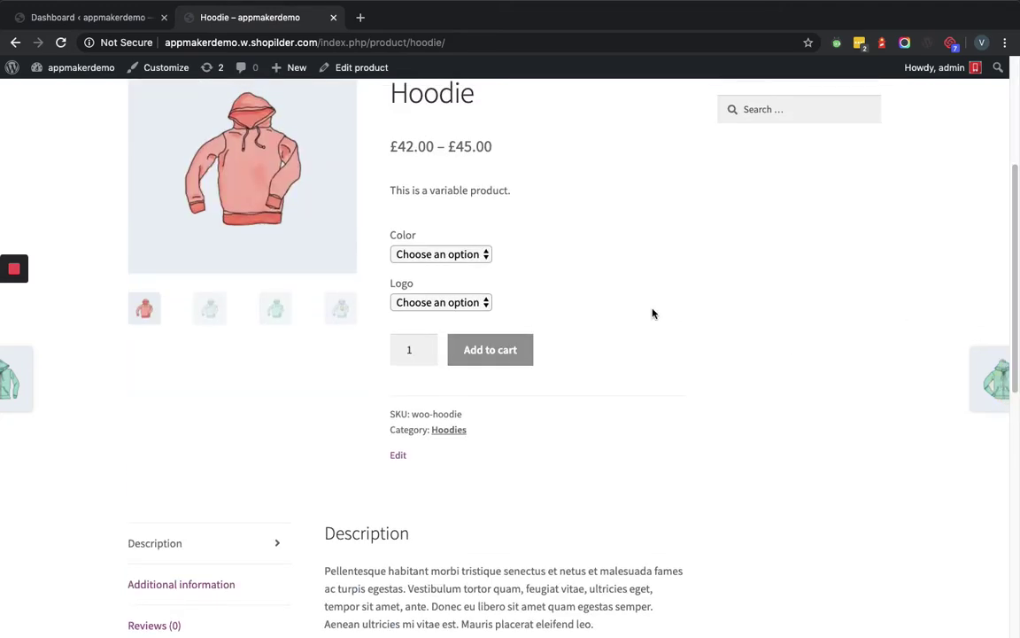
left_click(457, 256)
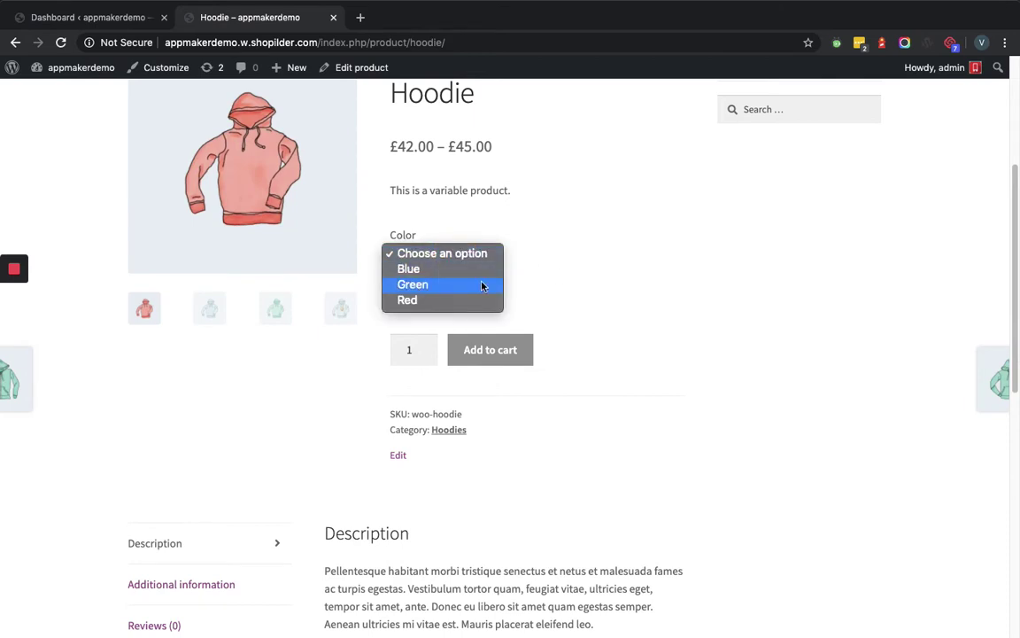
left_click(567, 274)
left_click(459, 300)
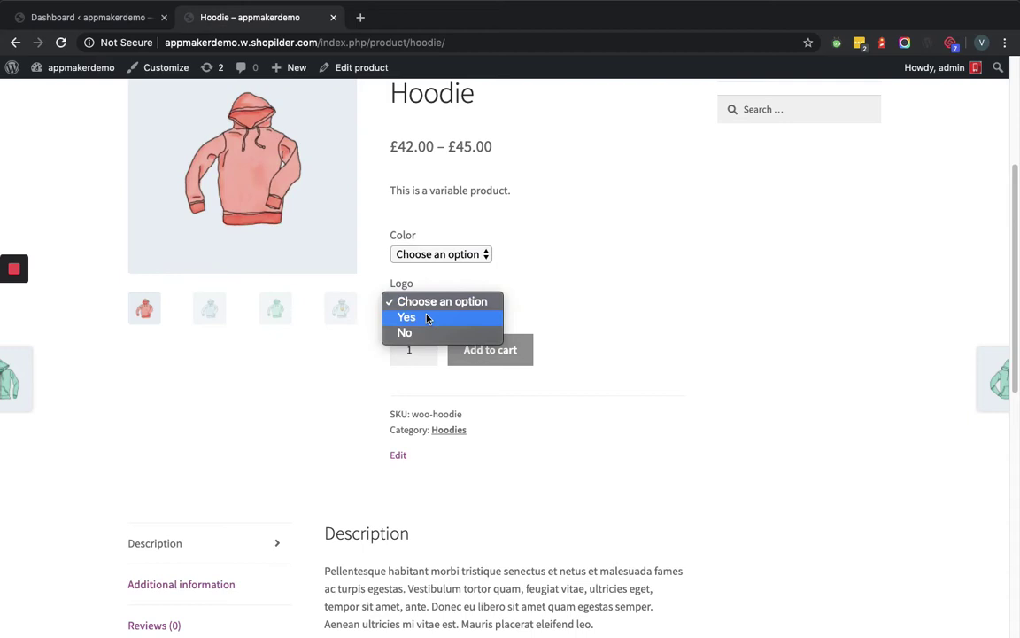
left_click(688, 300)
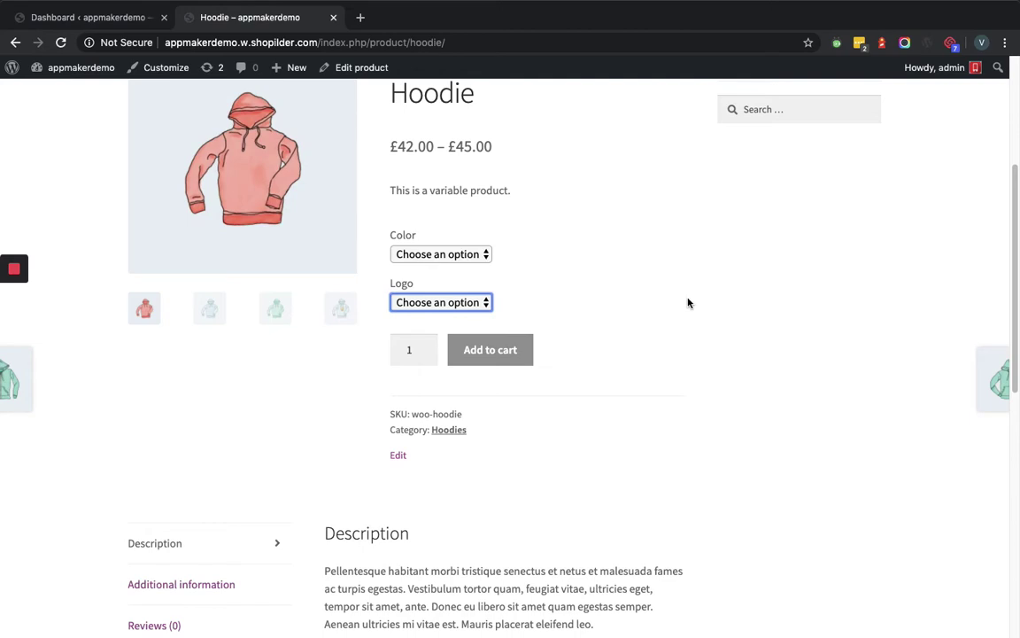
Search Plugins > Add New for 'YITH Color and Label Variations for WooCommerce'.
left_click(126, 19)
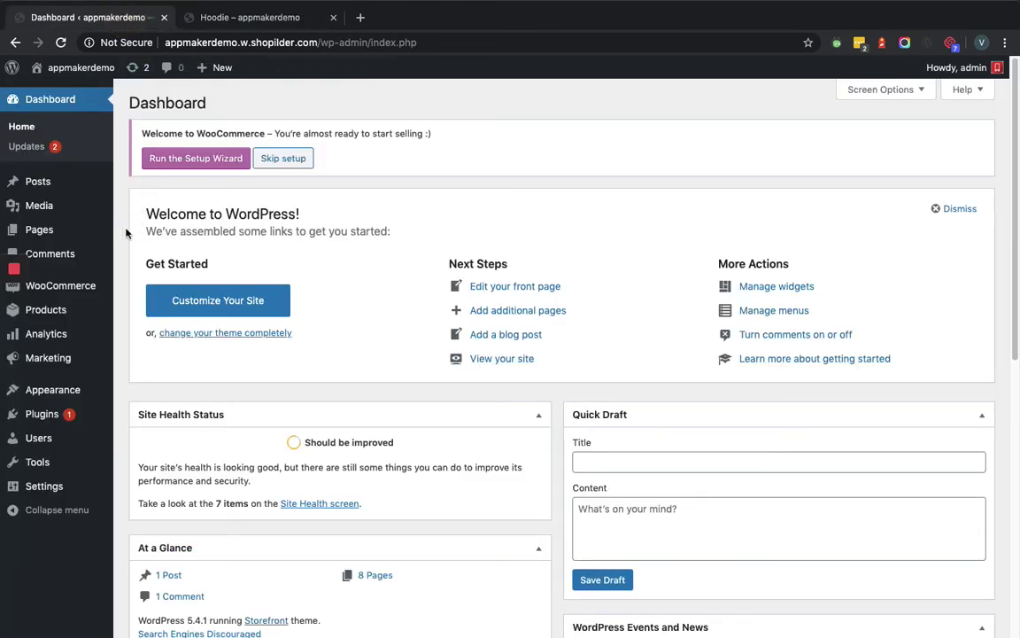
mouse_move(43, 416)
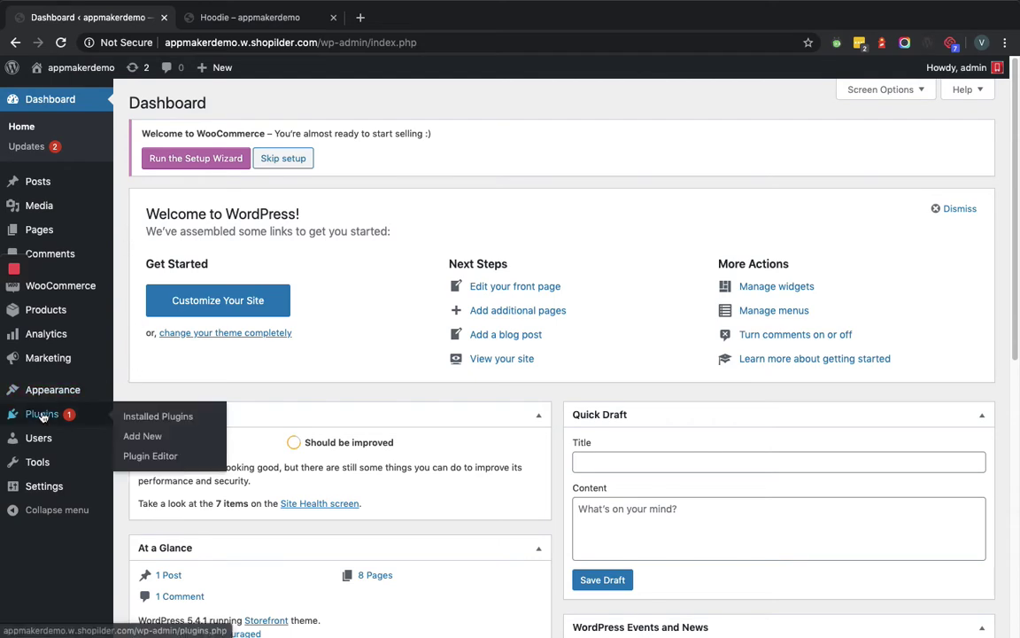
left_click(143, 438)
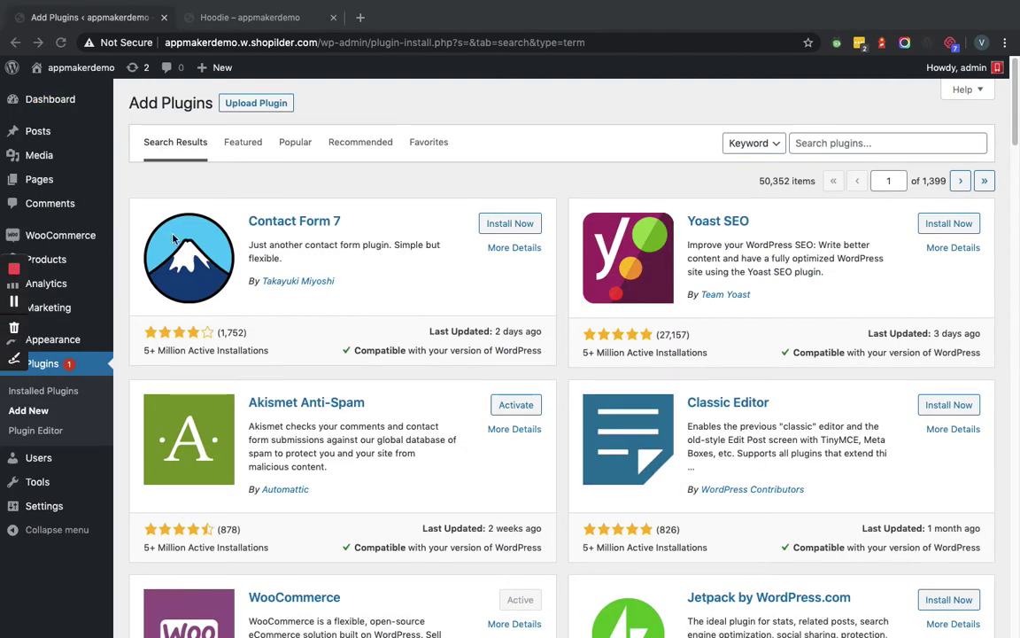
left_click(815, 142)
key("ctrl+v")
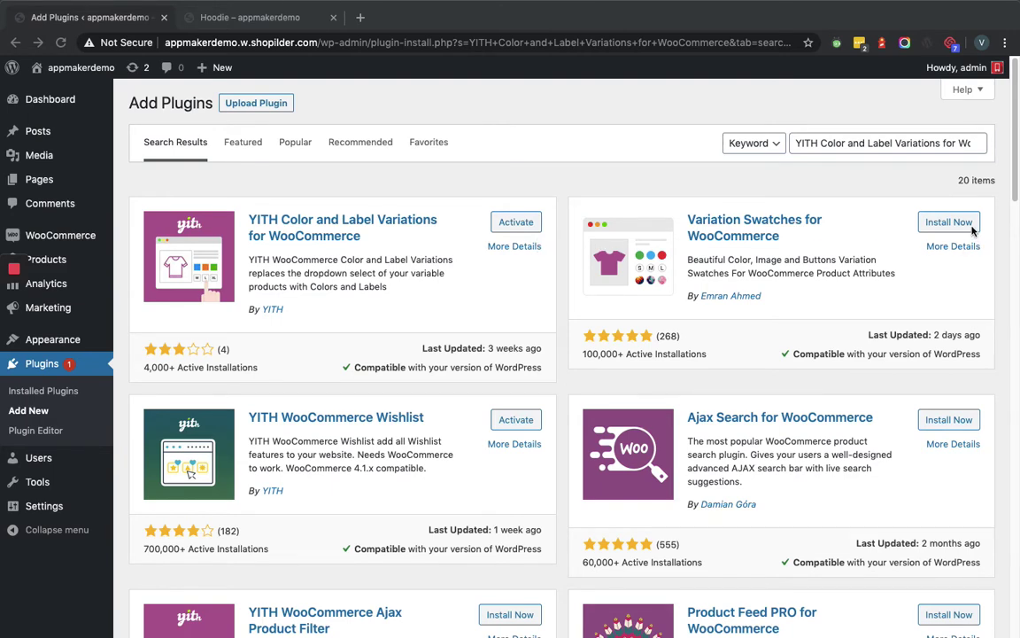
Activate YITH Color and Label Variations and review its settings panel of premium upgrade information.
left_click(518, 227)
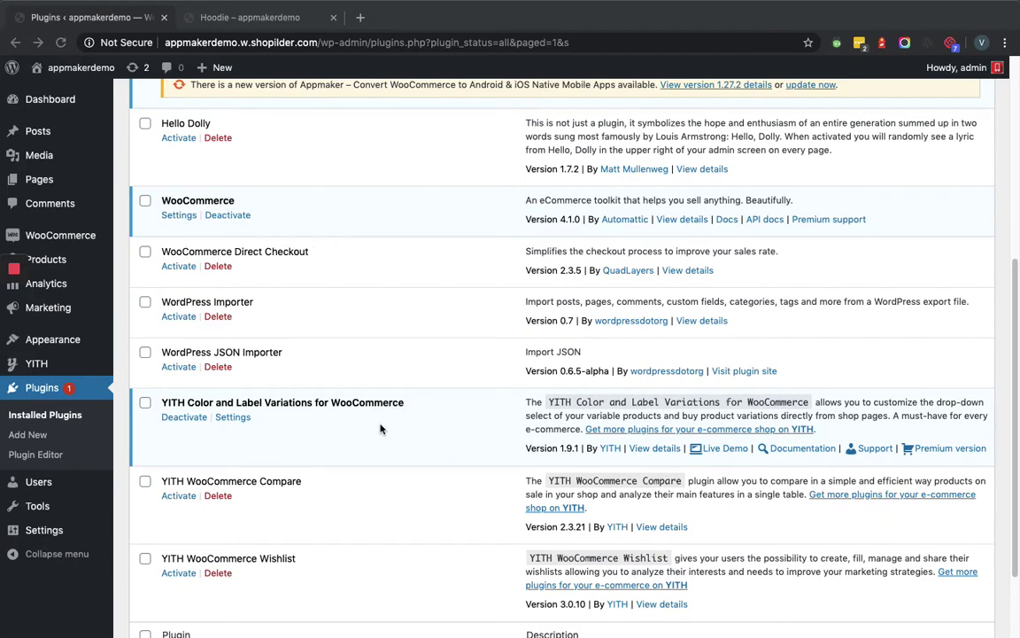
left_click(233, 417)
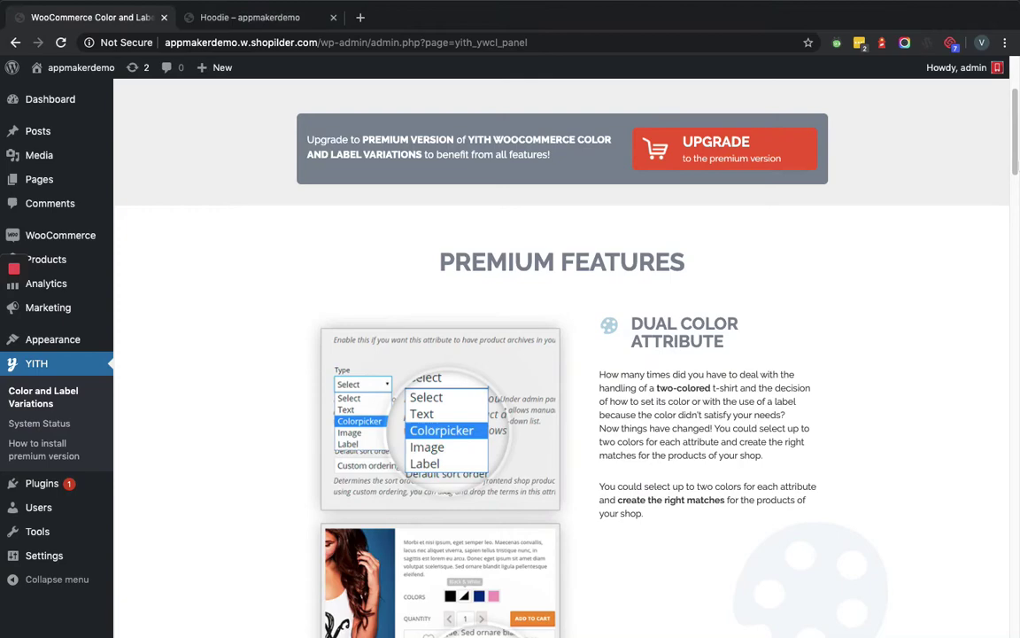
left_click_drag(1018, 168, 1014, 237)
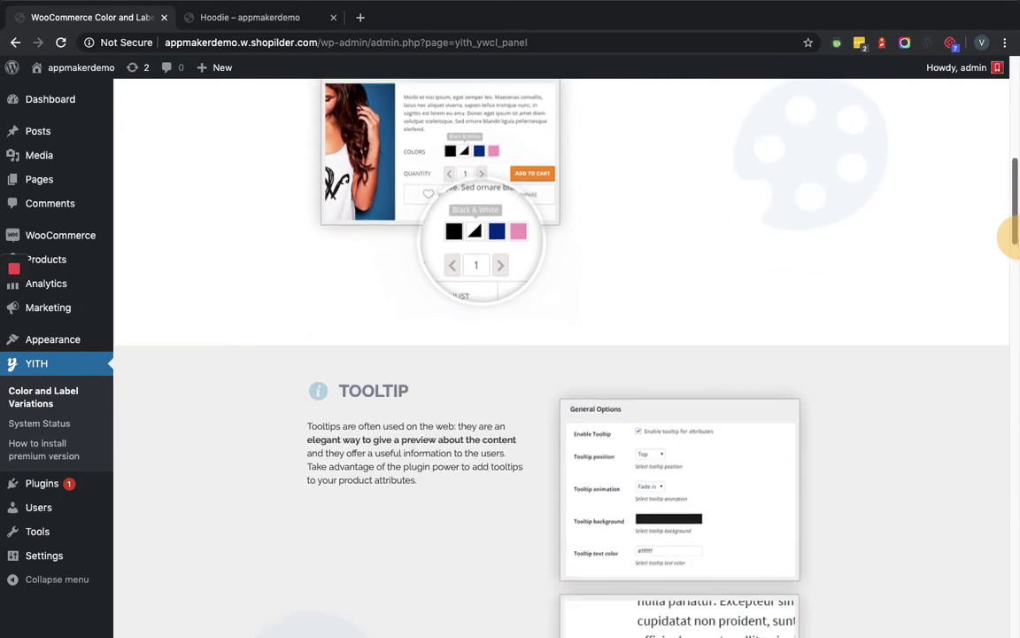
left_click_drag(1009, 237, 1018, 136)
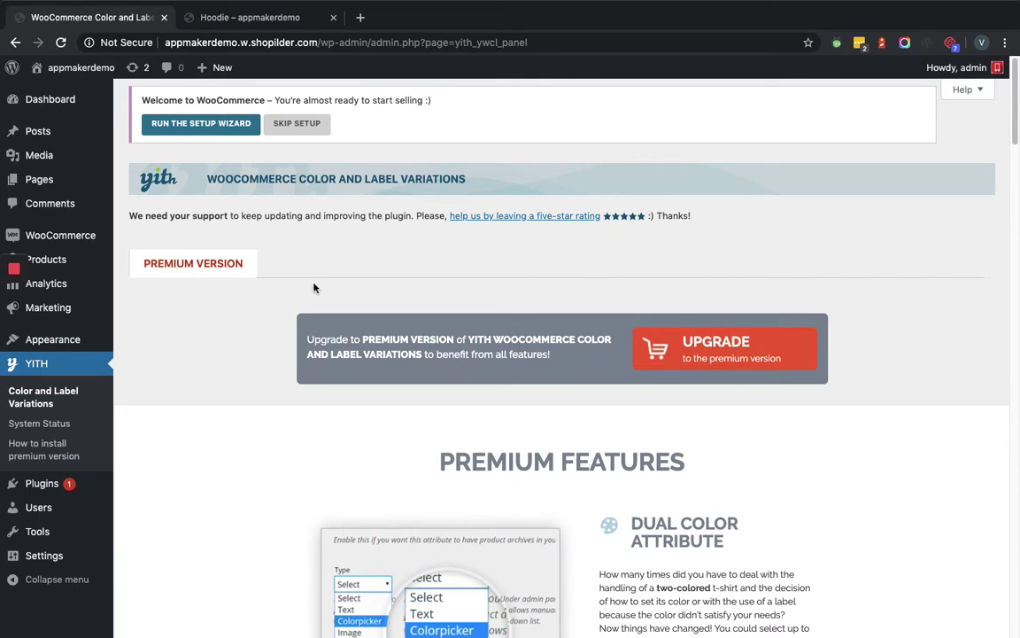
Under Products > Attributes, add an attribute named 'Colors' with type Colorpicker.
mouse_move(48, 266)
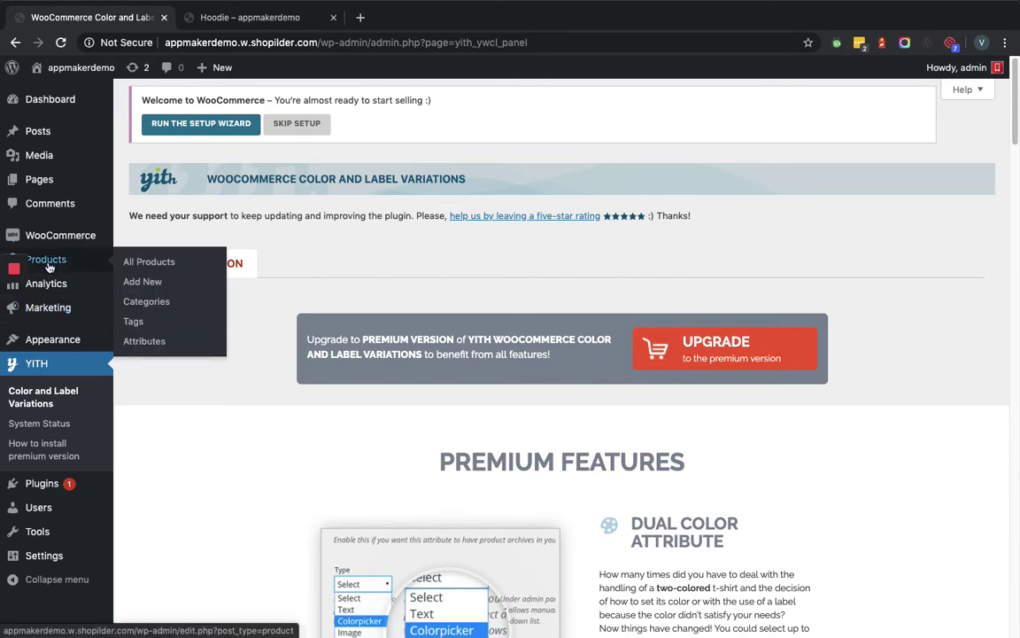
left_click(129, 341)
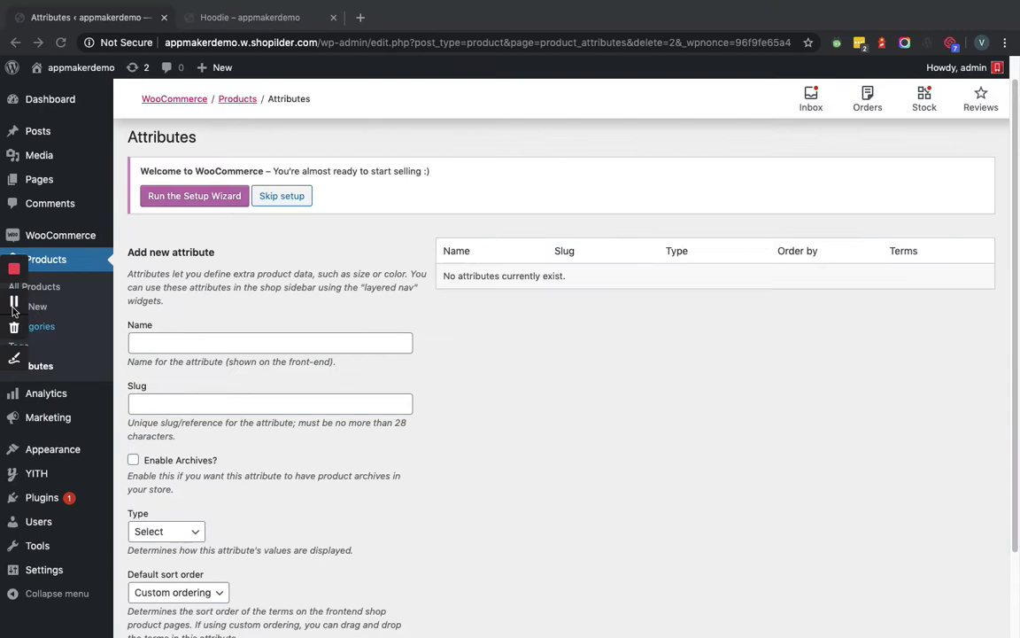
left_click(178, 344)
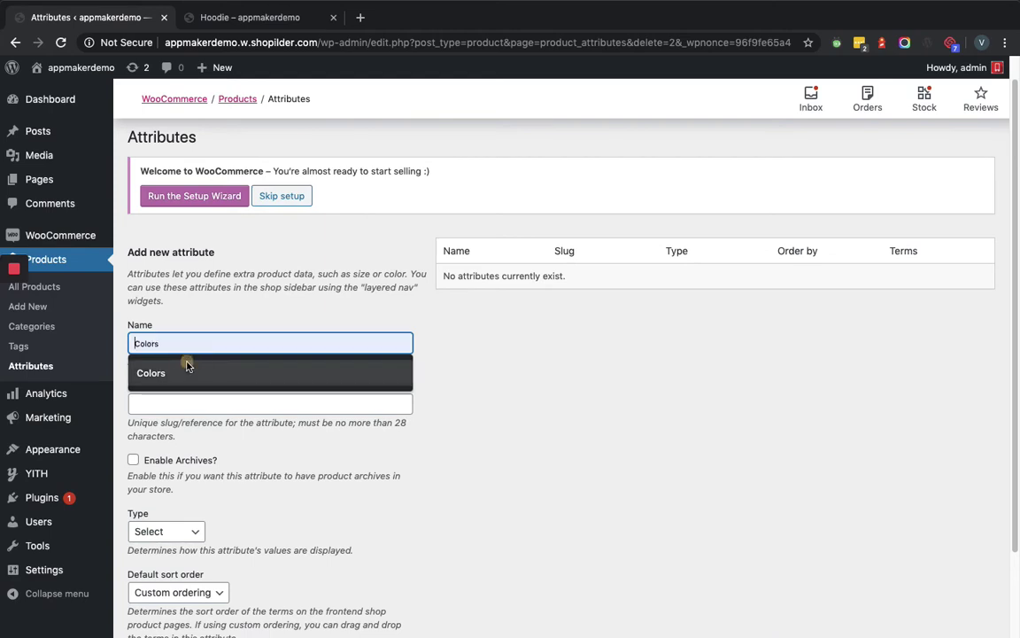
left_click(185, 370)
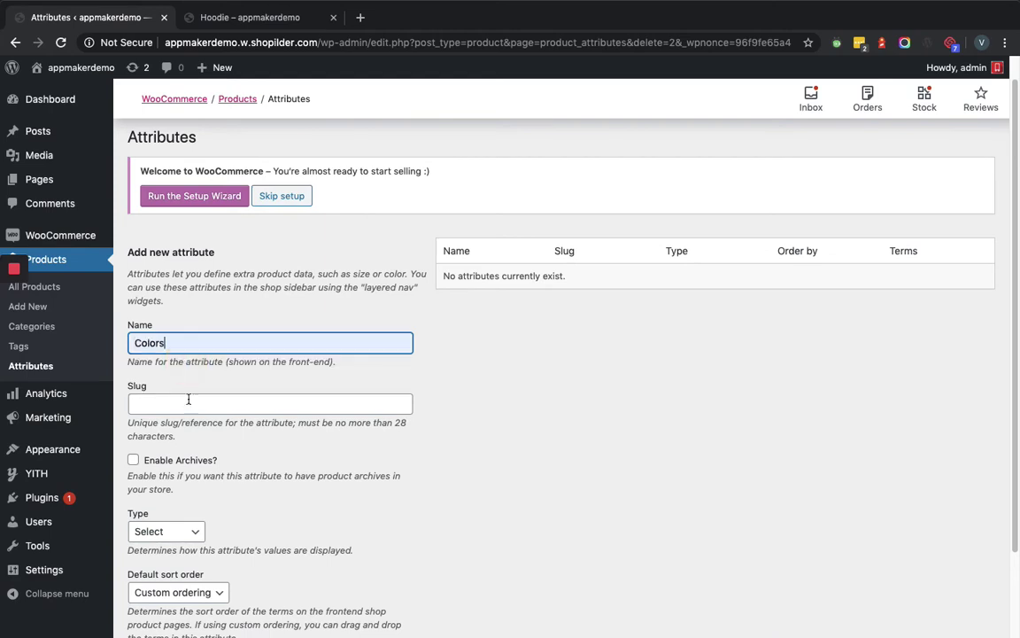
left_click(151, 532)
left_click(174, 545)
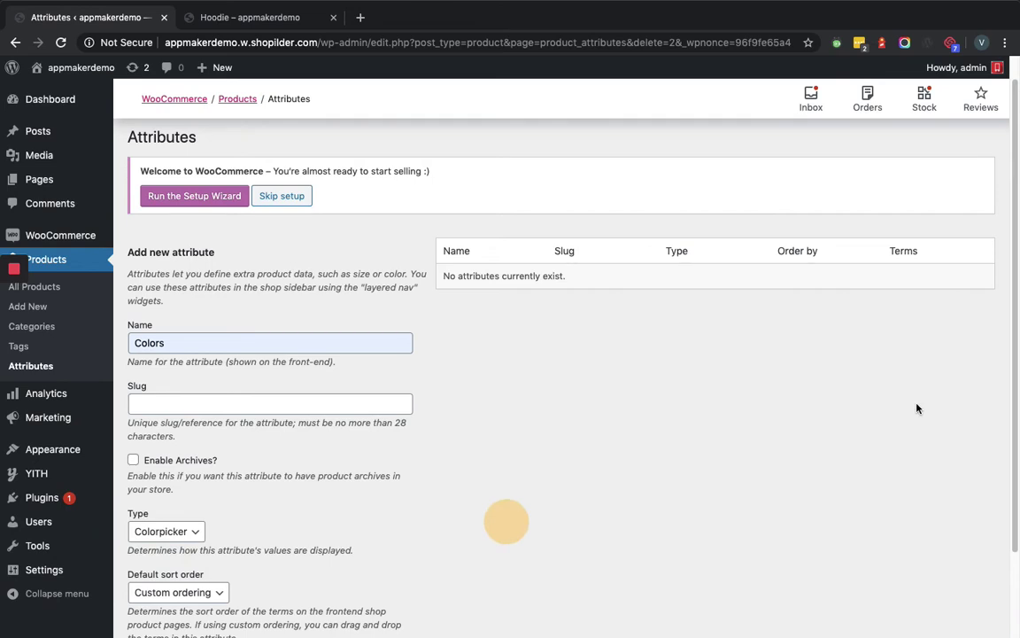
scroll(918, 410, "down", 2)
left_click(164, 566)
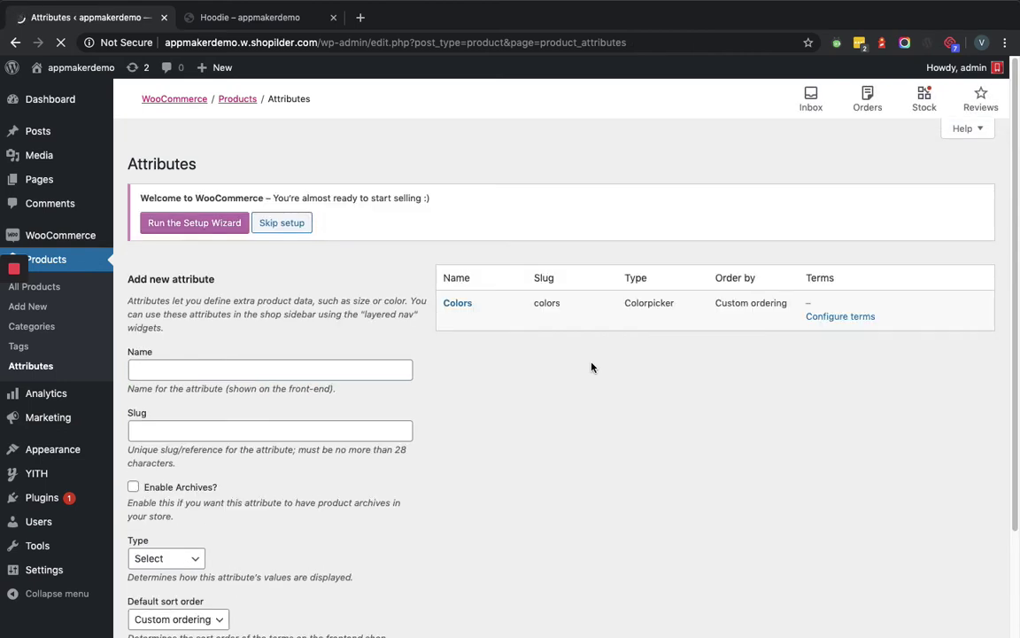
Add a 'Red' term with a red colour swatch to the Colors attribute.
left_click(825, 319)
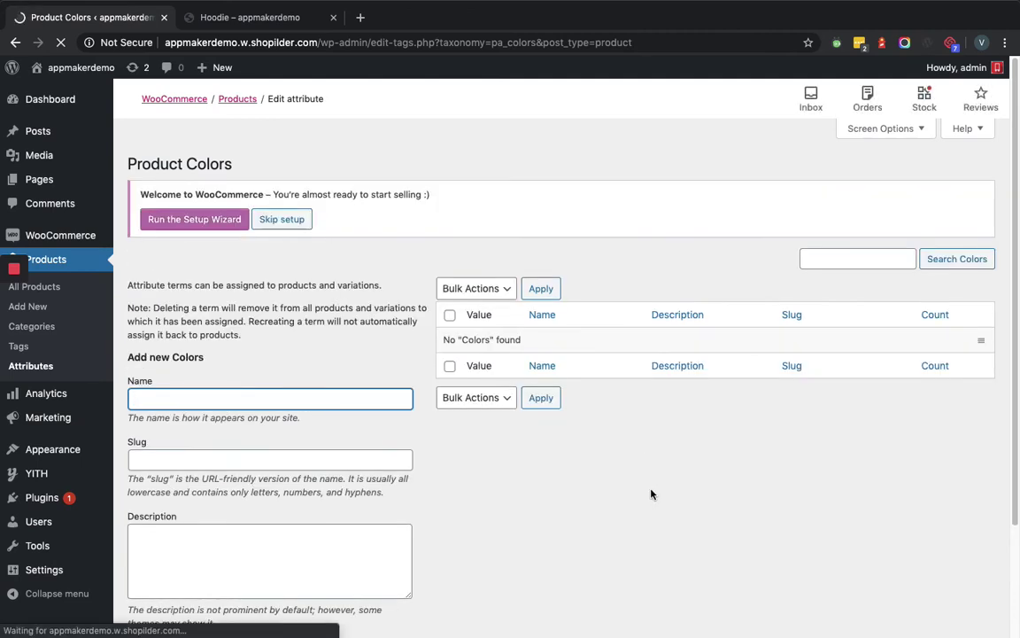
scroll(651, 494, "down", 3)
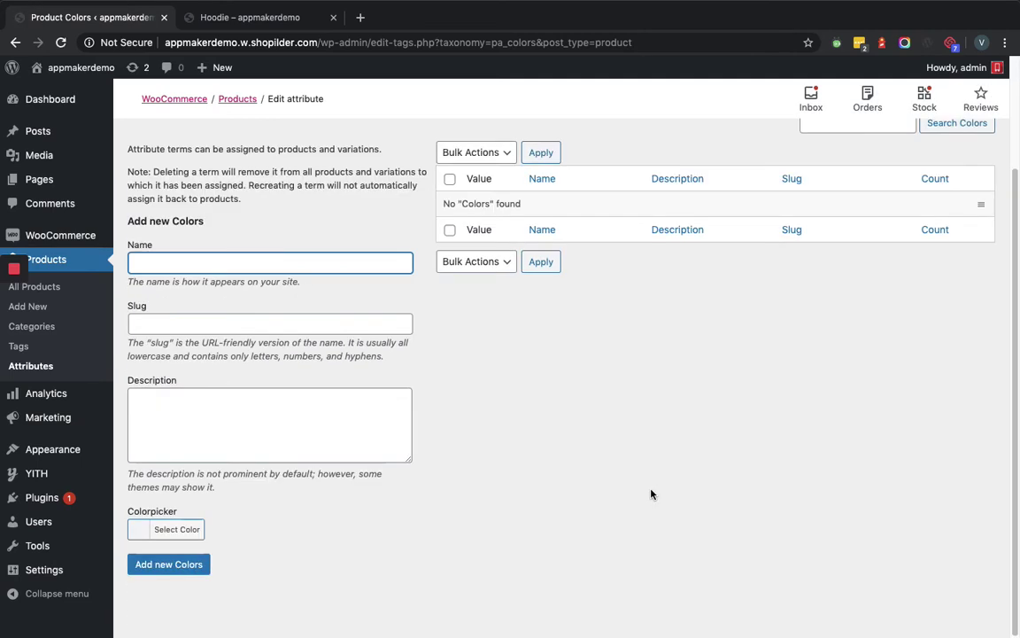
left_click(196, 266)
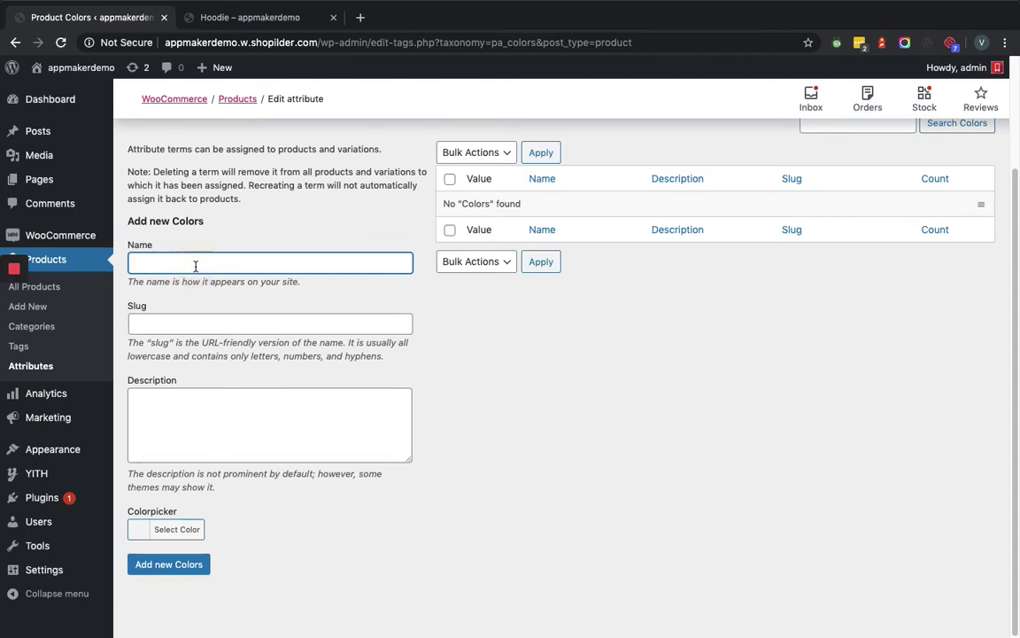
type("Red")
left_click(174, 530)
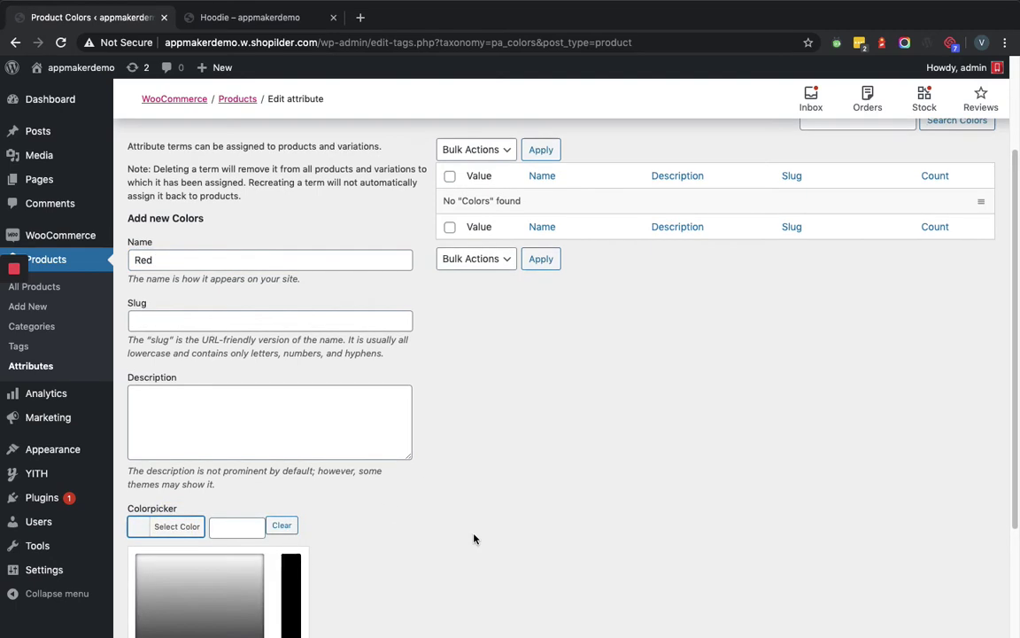
scroll(474, 539, "down", 1)
scroll(441, 542, "up", 3)
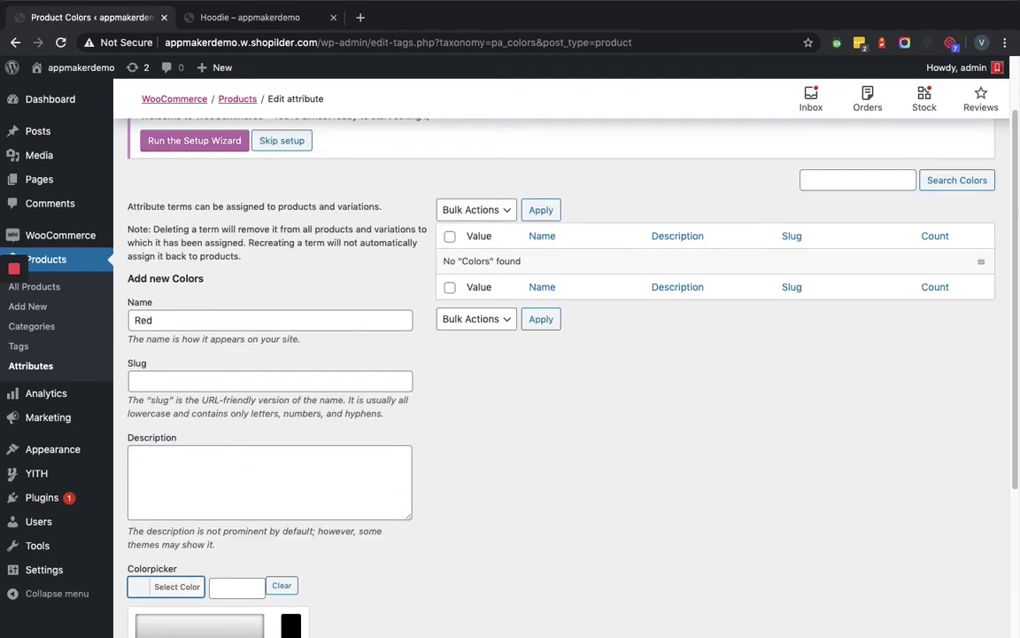
scroll(326, 470, "down", 5)
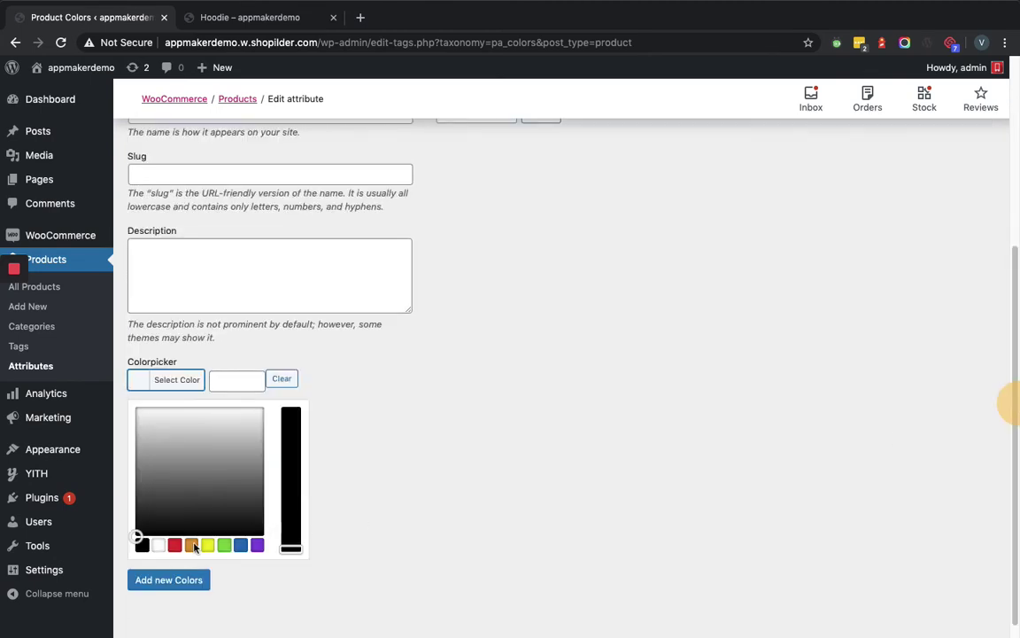
left_click(175, 545)
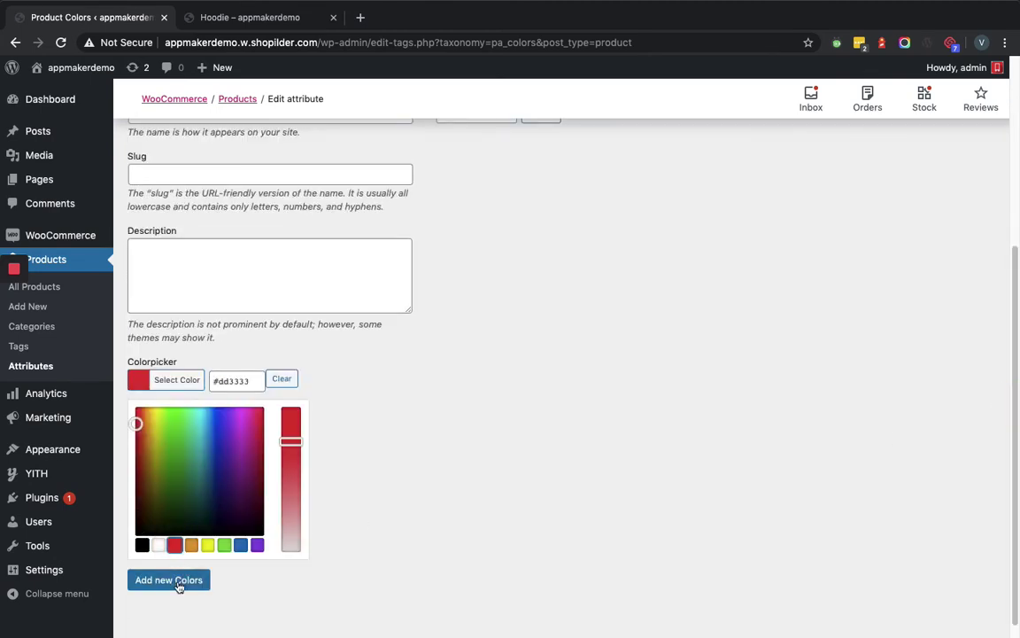
left_click(176, 581)
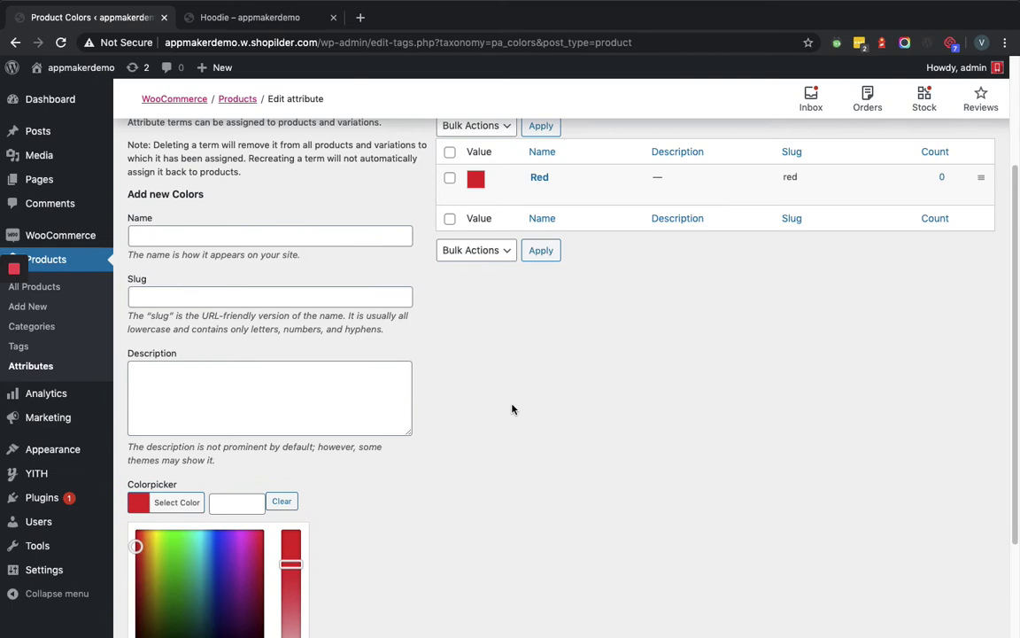
Add a 'Blue' term with a blue colour swatch to Colors.
left_click(153, 240)
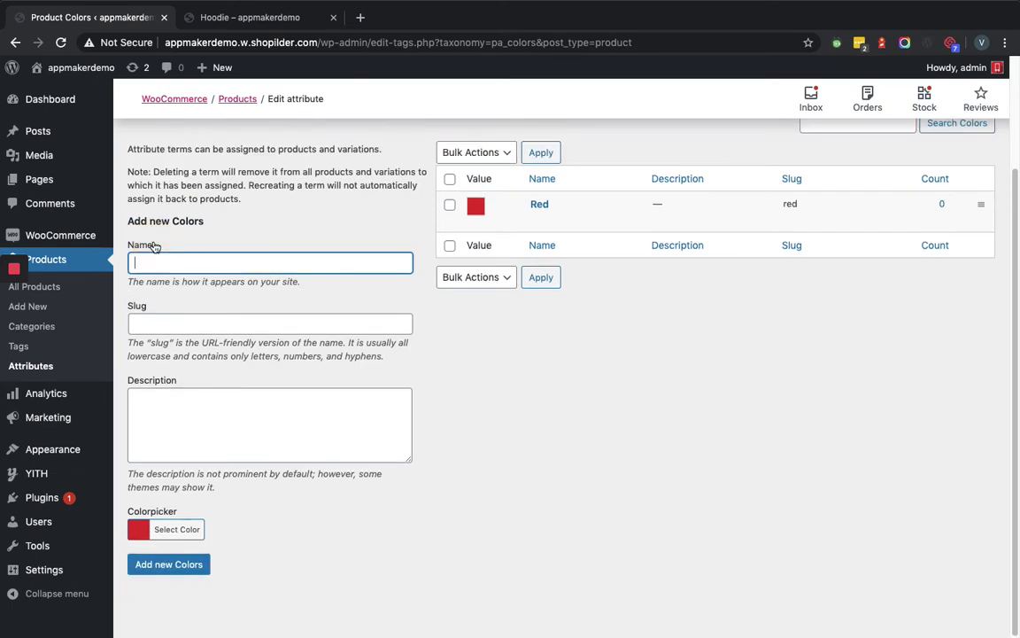
type("Blue")
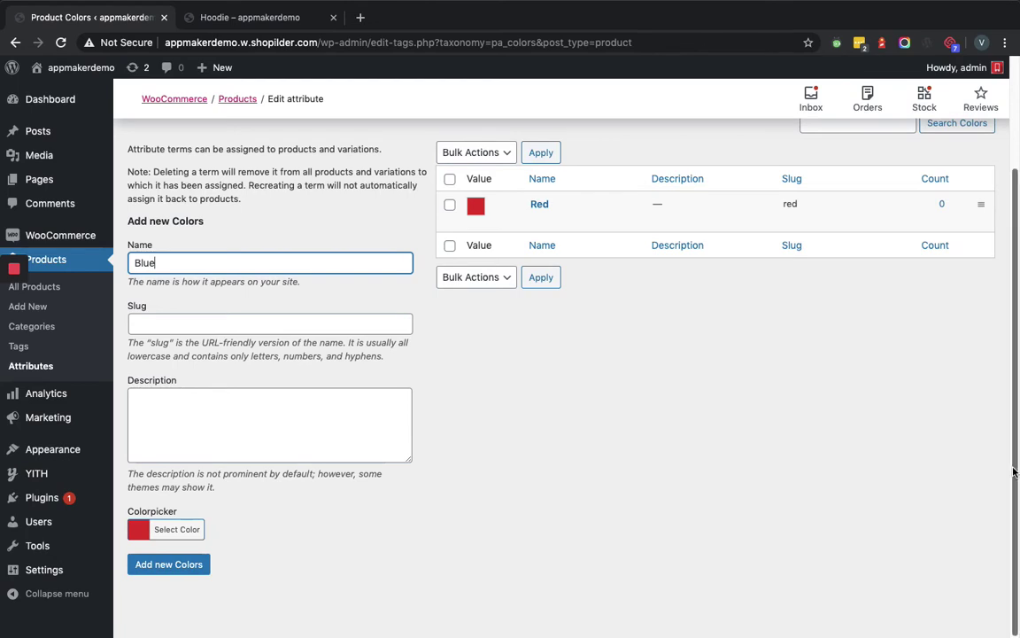
left_click(177, 529)
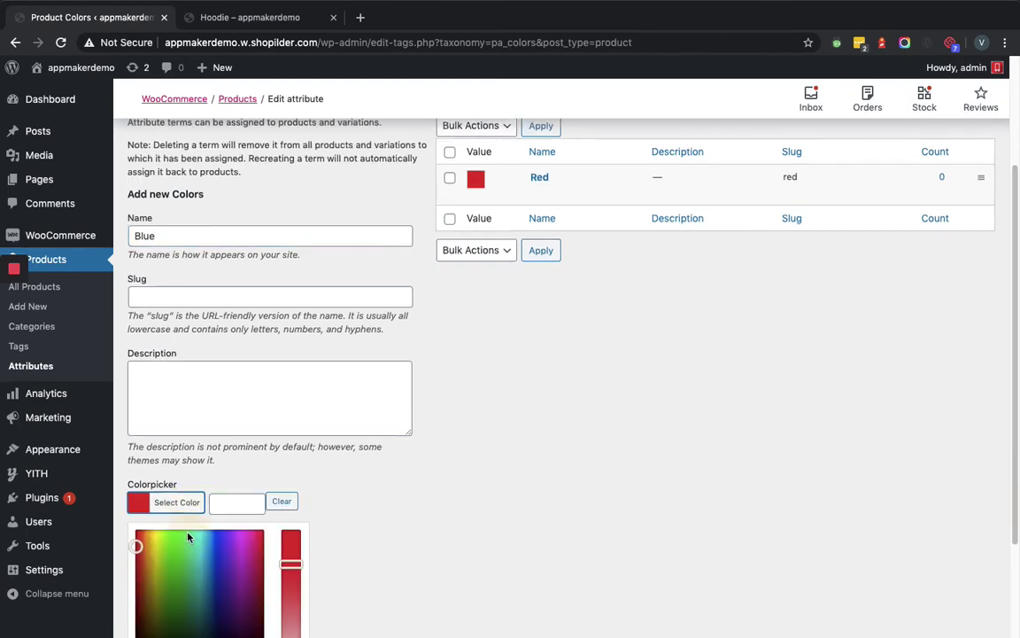
scroll(177, 530, "down", 1)
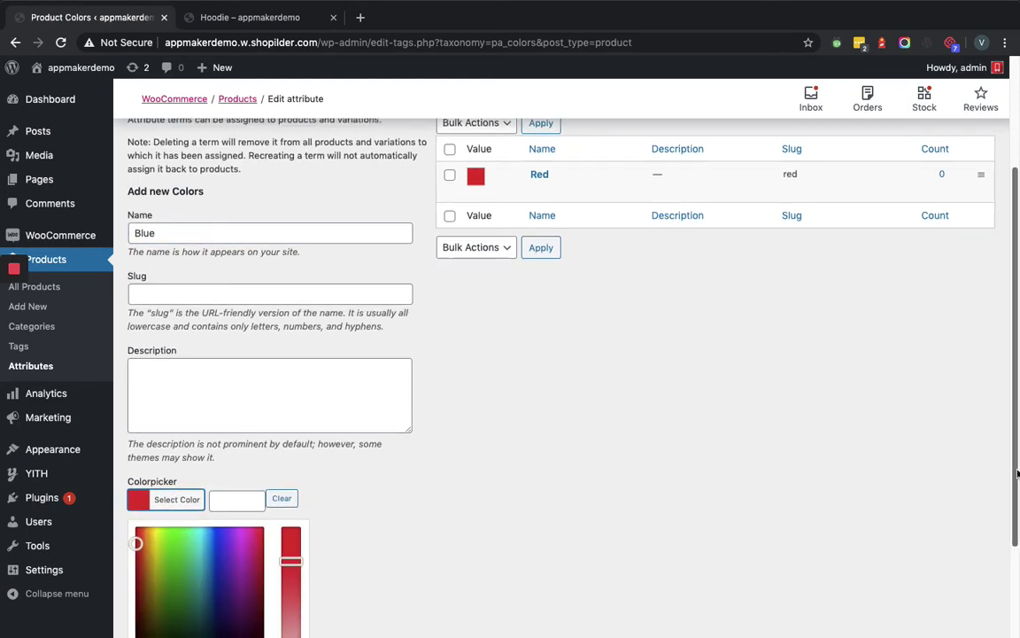
left_click_drag(1009, 440, 1009, 528)
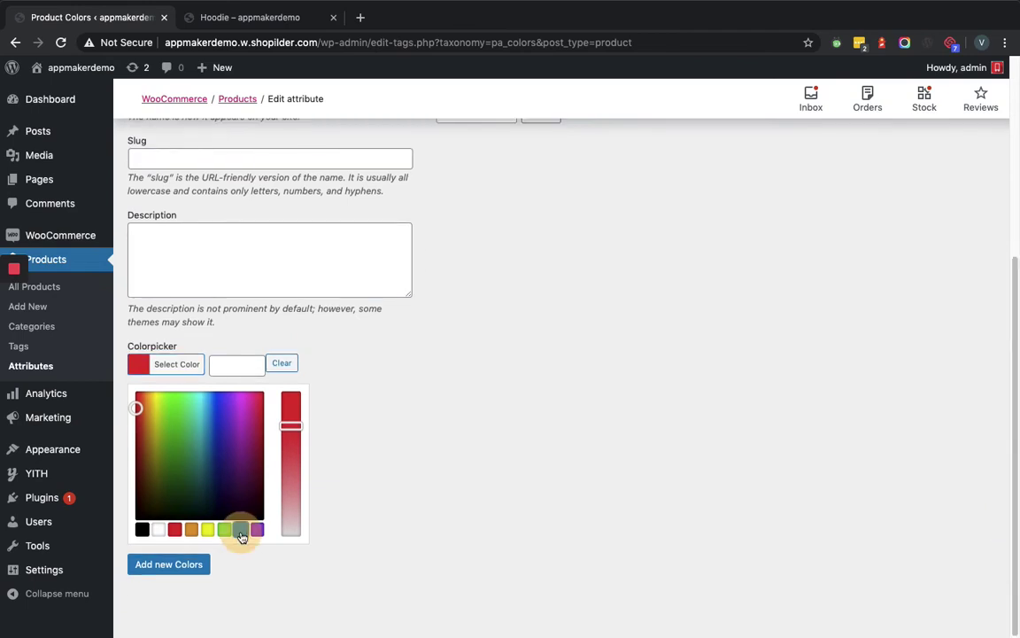
left_click(240, 529)
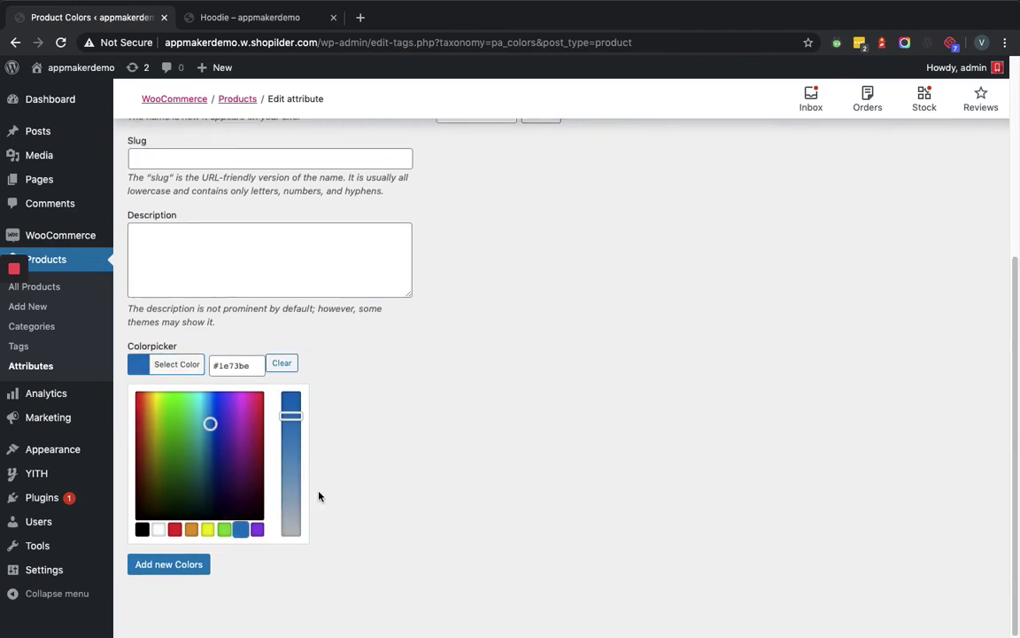
left_click(177, 564)
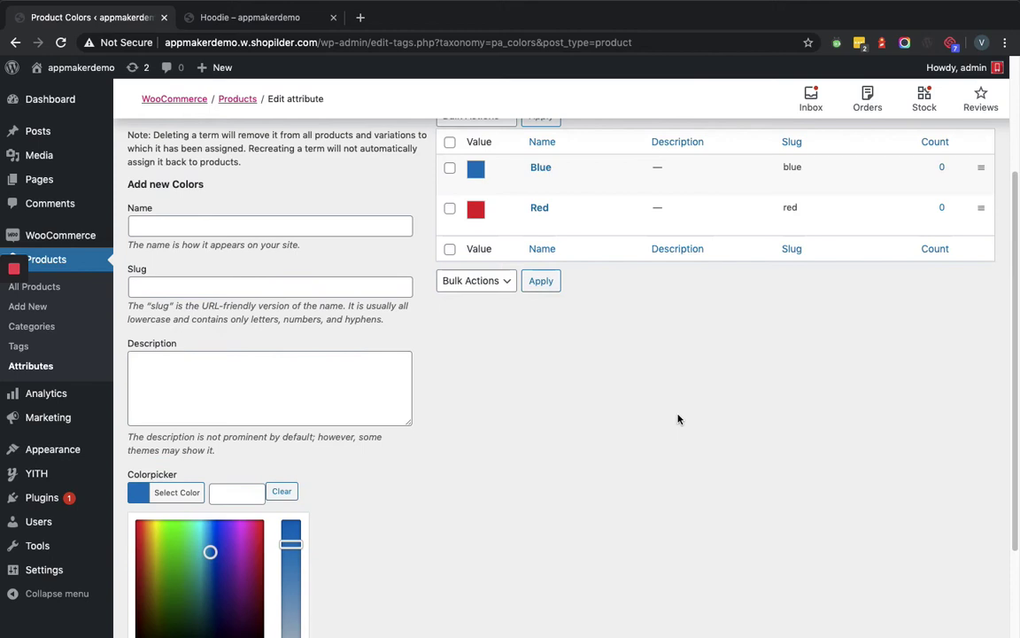
scroll(678, 419, "up", 3)
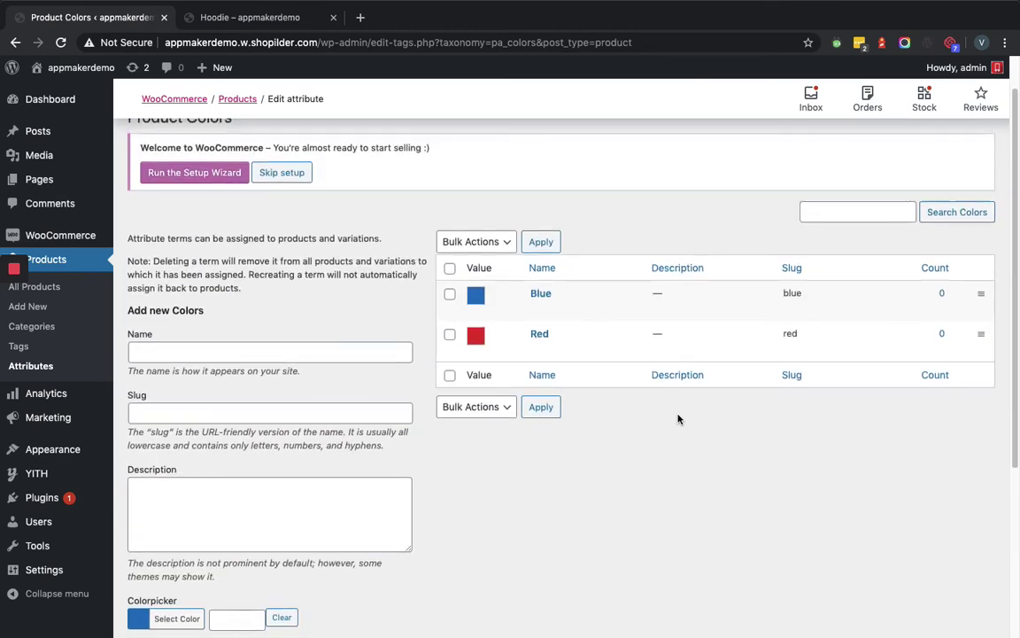
scroll(678, 419, "up", 1)
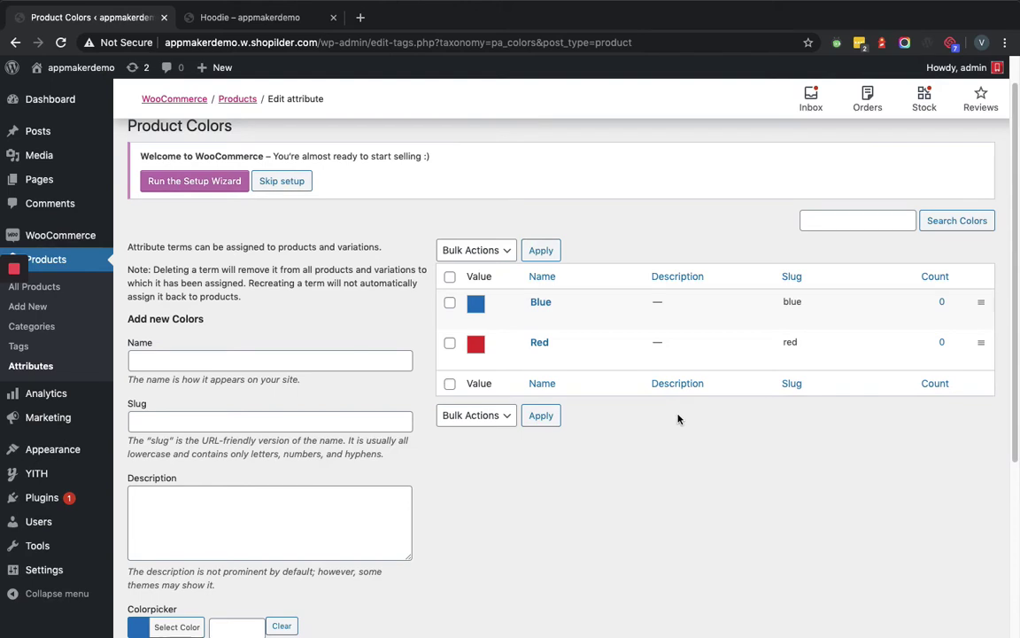
Add a product attribute named 'Size' with type Label to the Attributes list.
left_click(35, 368)
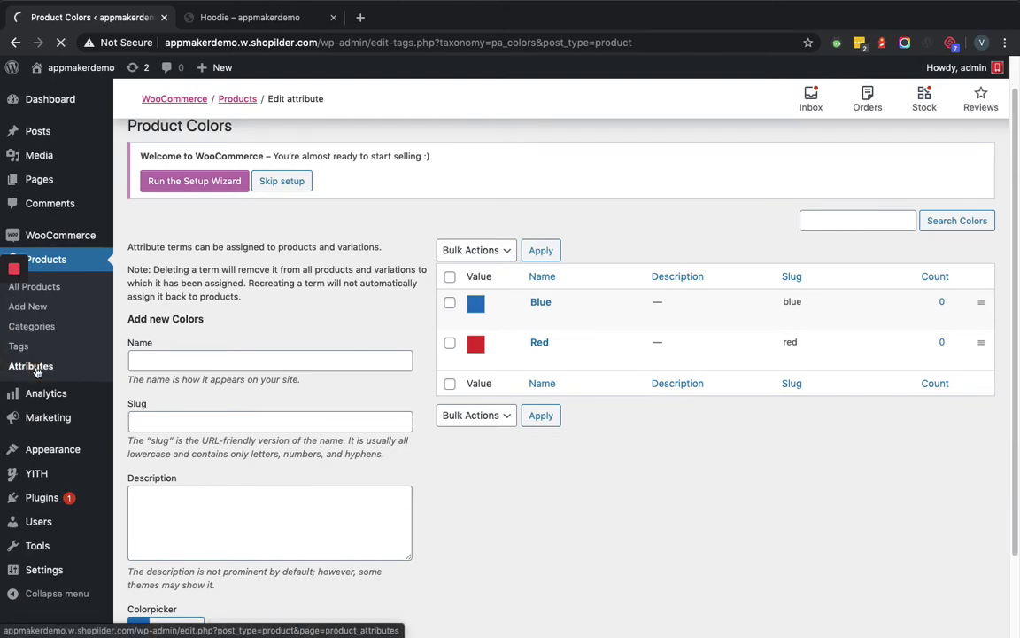
mouse_move(15, 271)
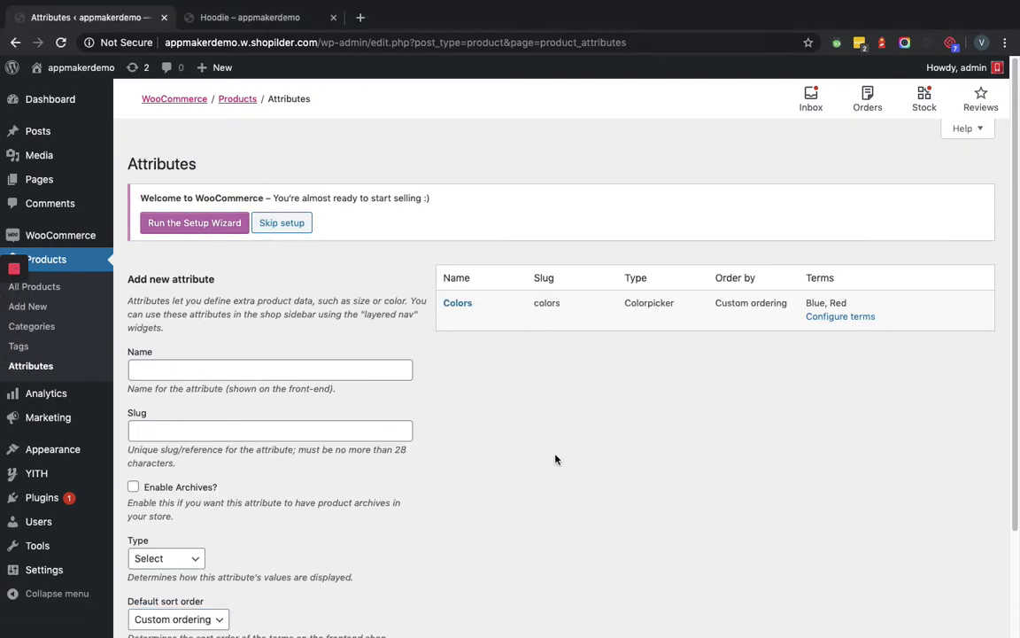
left_click(299, 369)
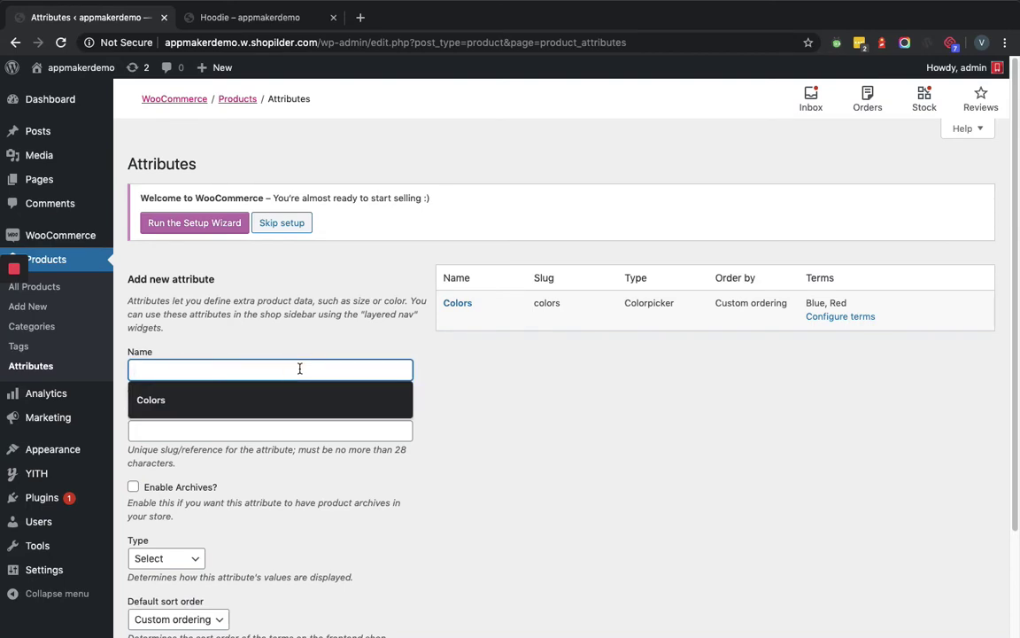
type("Size")
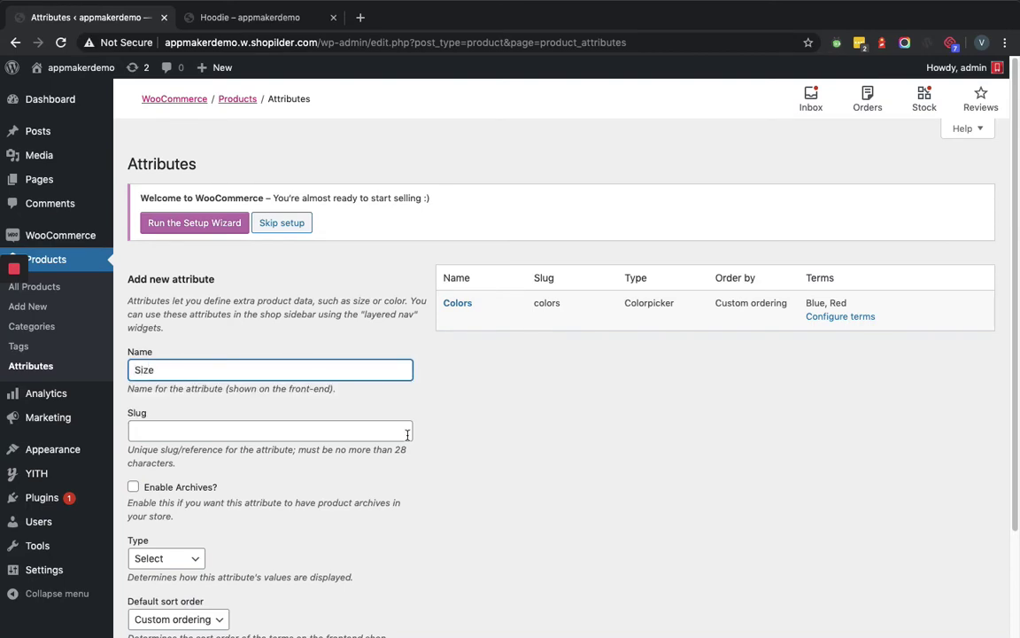
left_click(1011, 333)
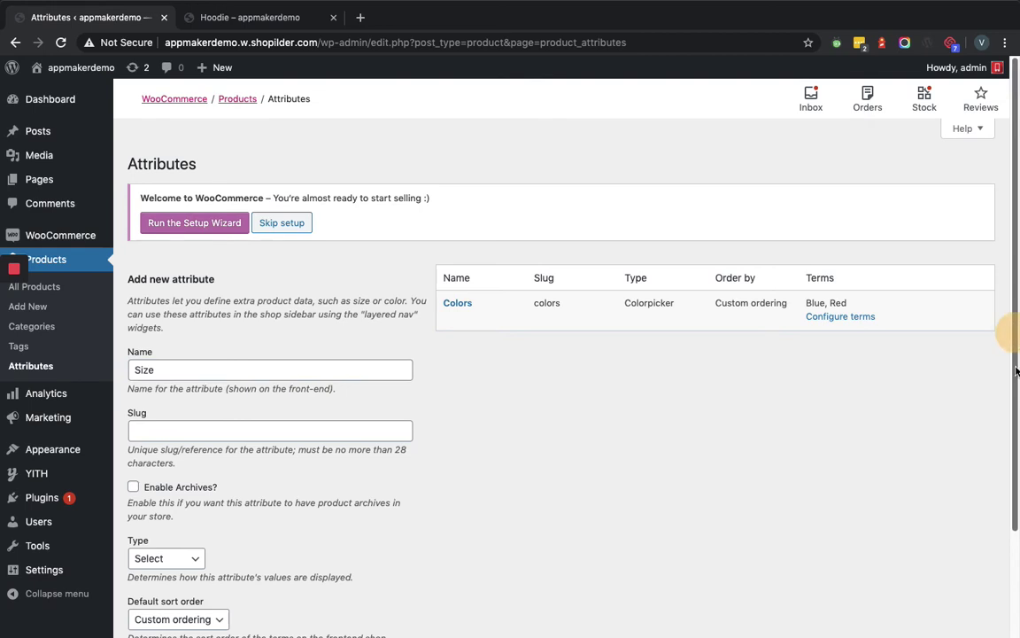
scroll(1016, 370, "down", 3)
left_click(166, 431)
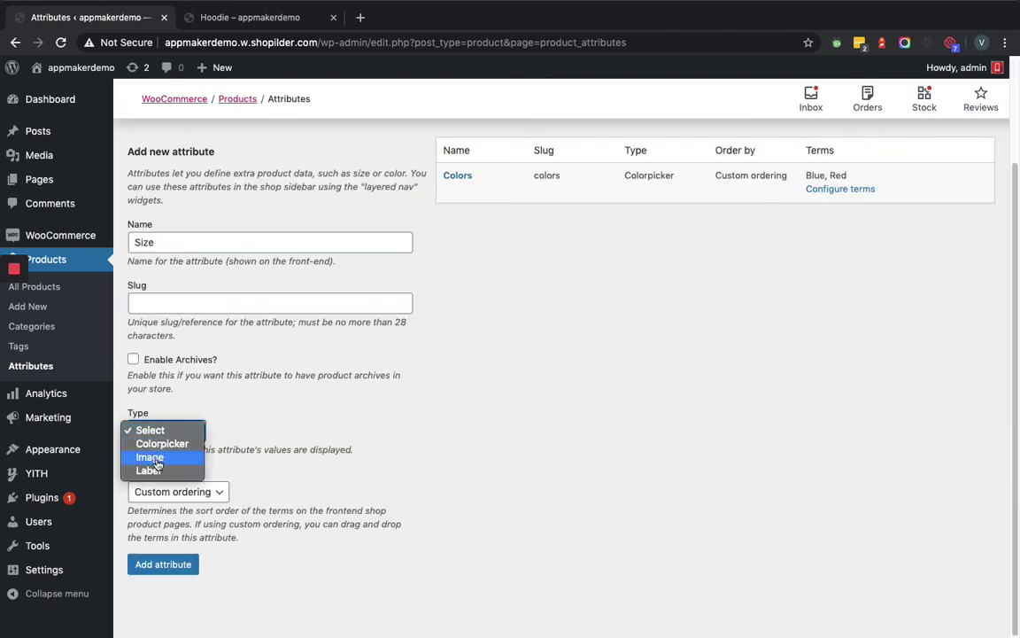
left_click(161, 538)
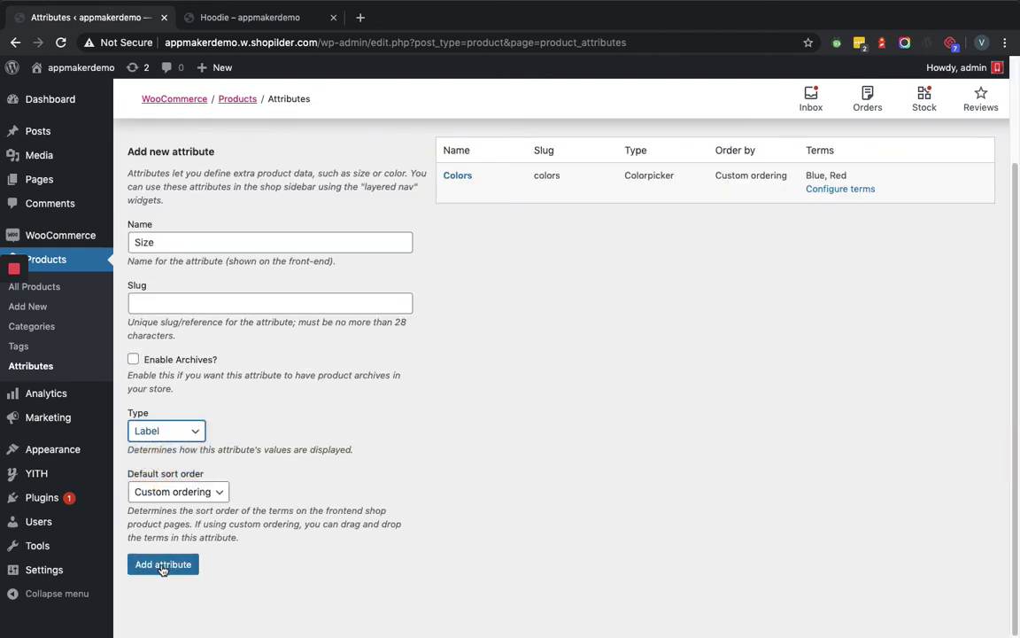
left_click(162, 566)
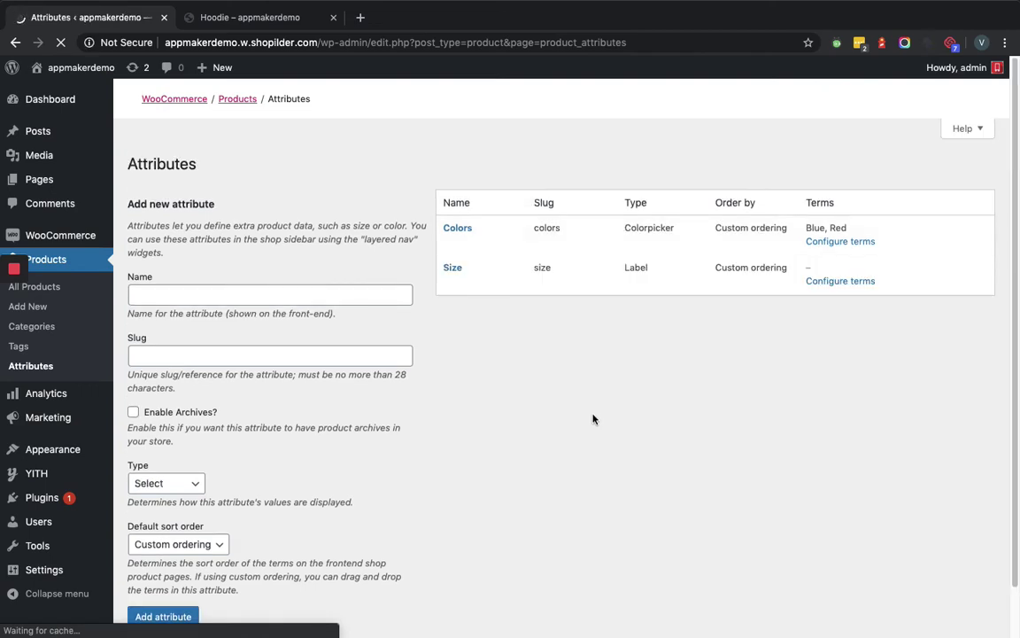
left_click(811, 280)
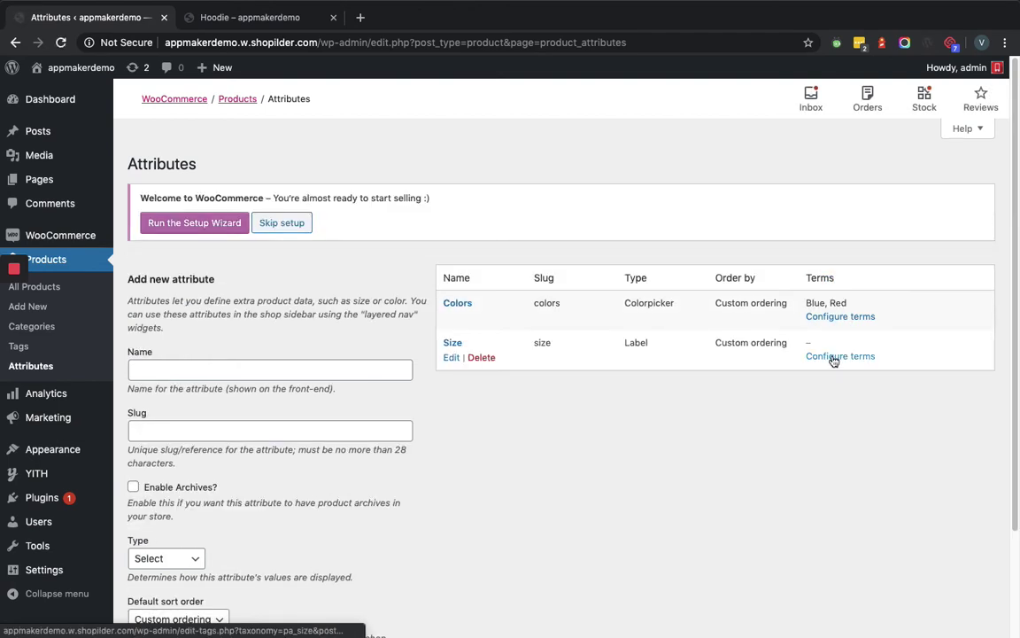
Add a Size term 'Small' with label 'S'.
left_click(834, 358)
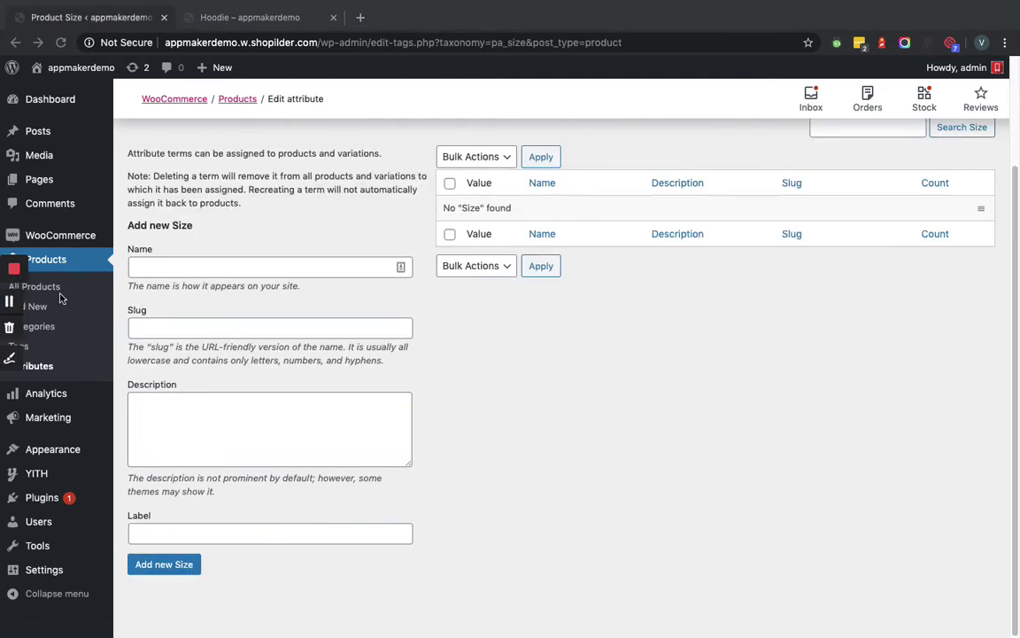
left_click(187, 273)
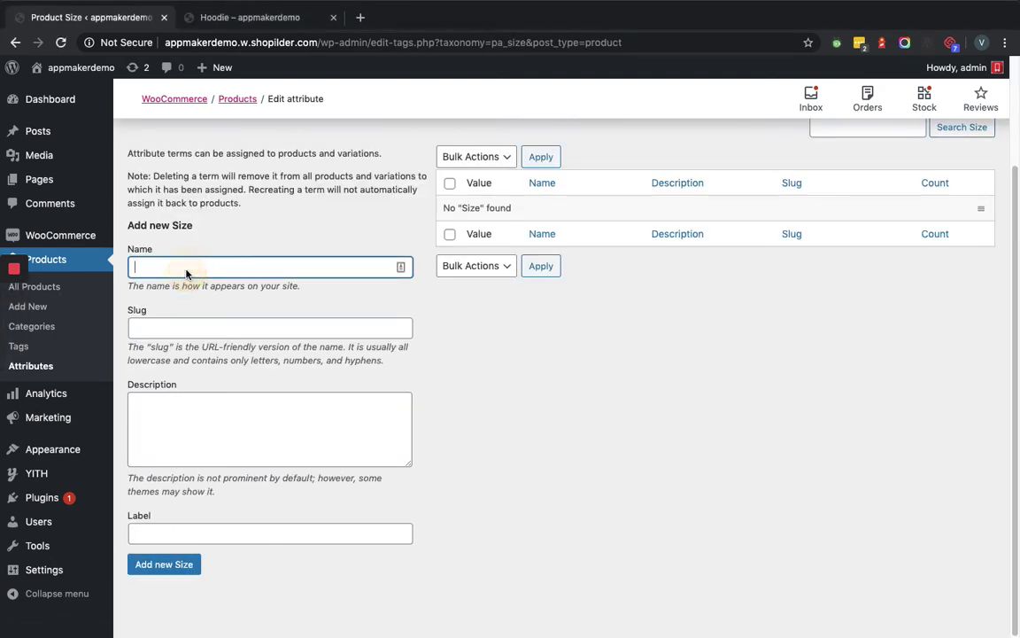
type("Small")
left_click(171, 533)
type("S")
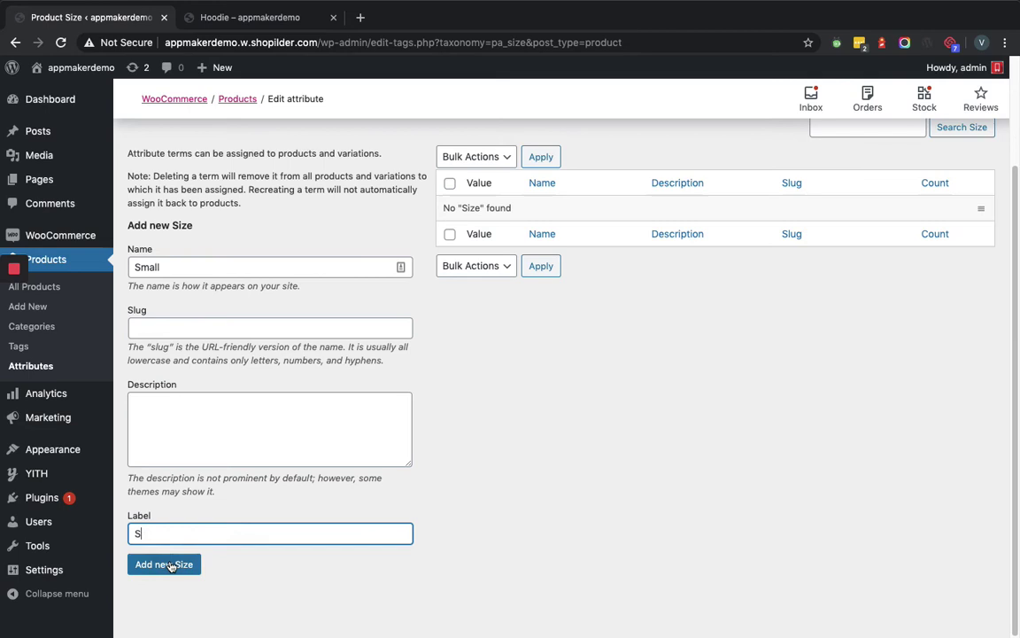
left_click(171, 565)
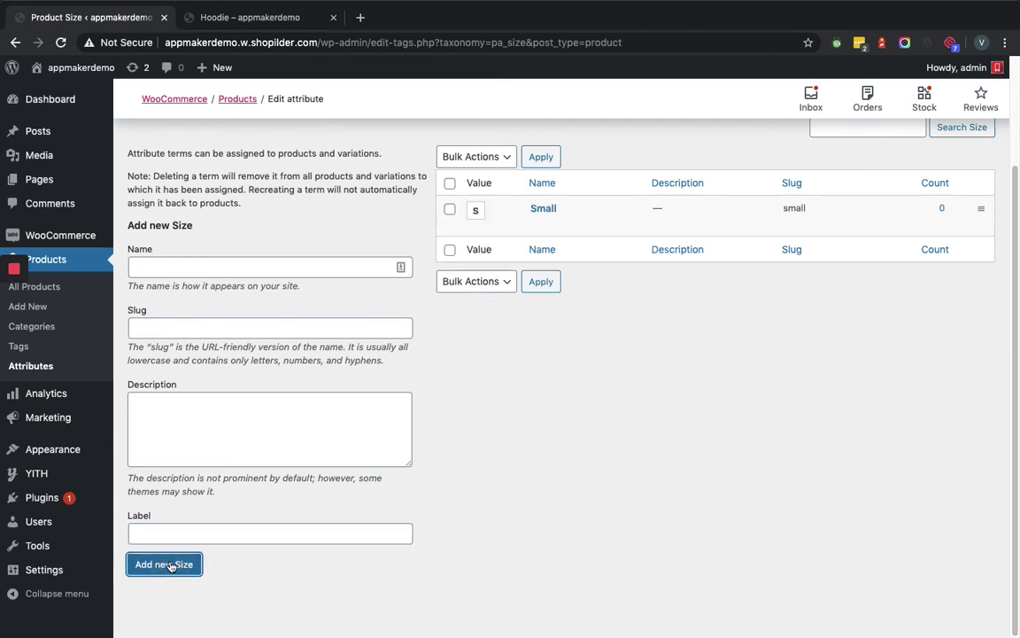
Add a Size term 'Medium' with label 'M'.
left_click(193, 267)
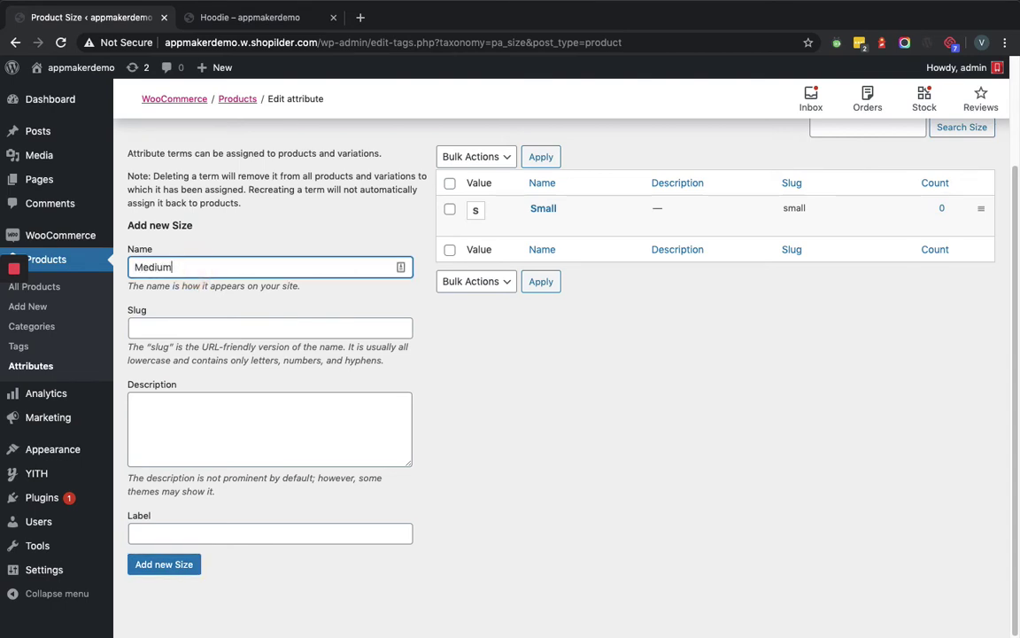
left_click(181, 535)
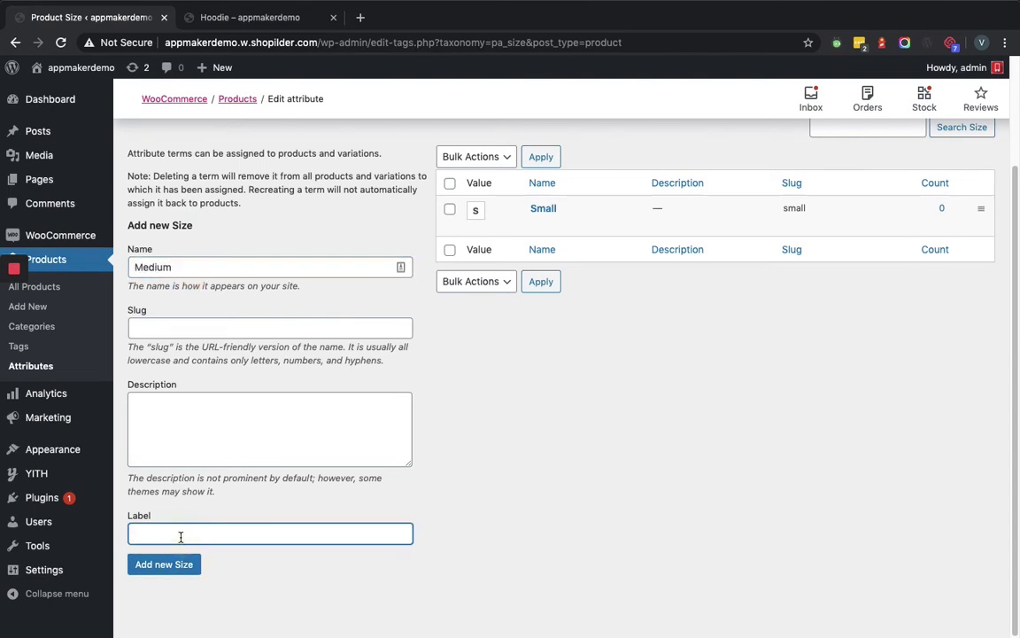
type("M")
left_click(172, 565)
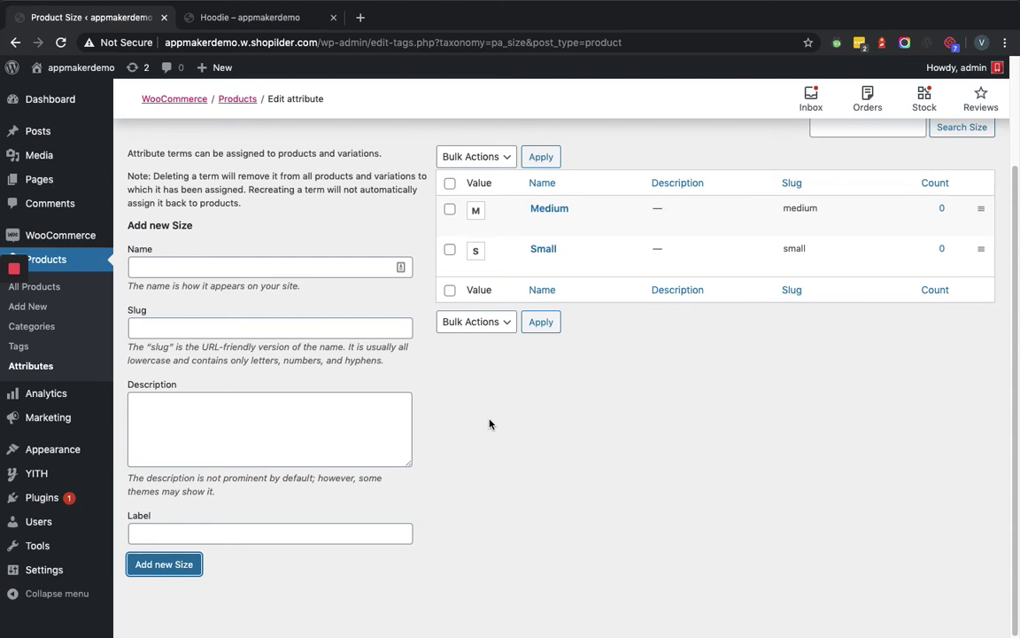
Open the Hoodie from All Products for editing and scroll to its Product data box.
left_click(18, 286)
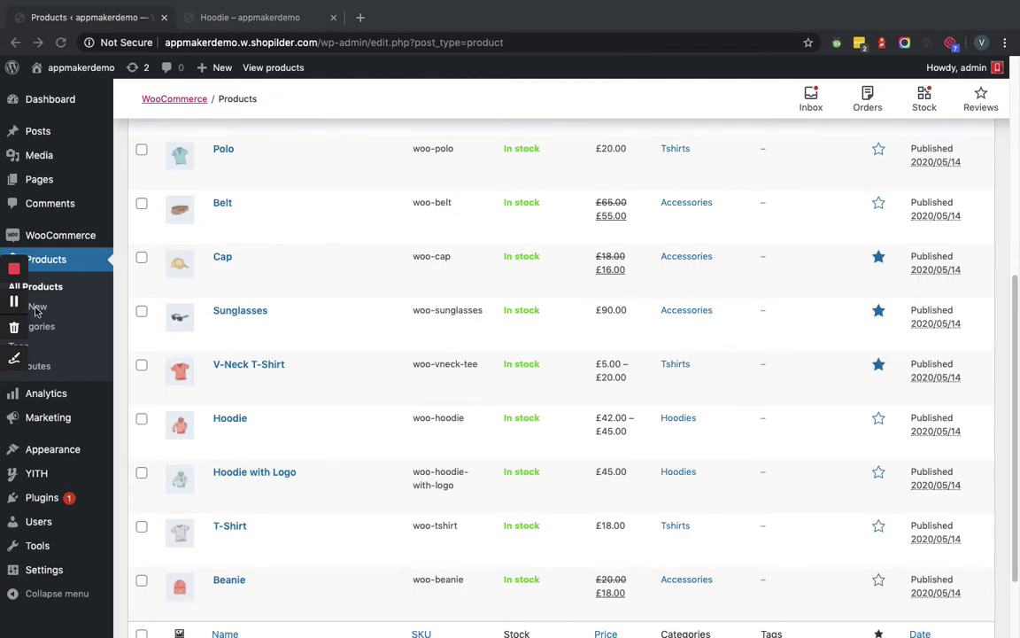
left_click(233, 420)
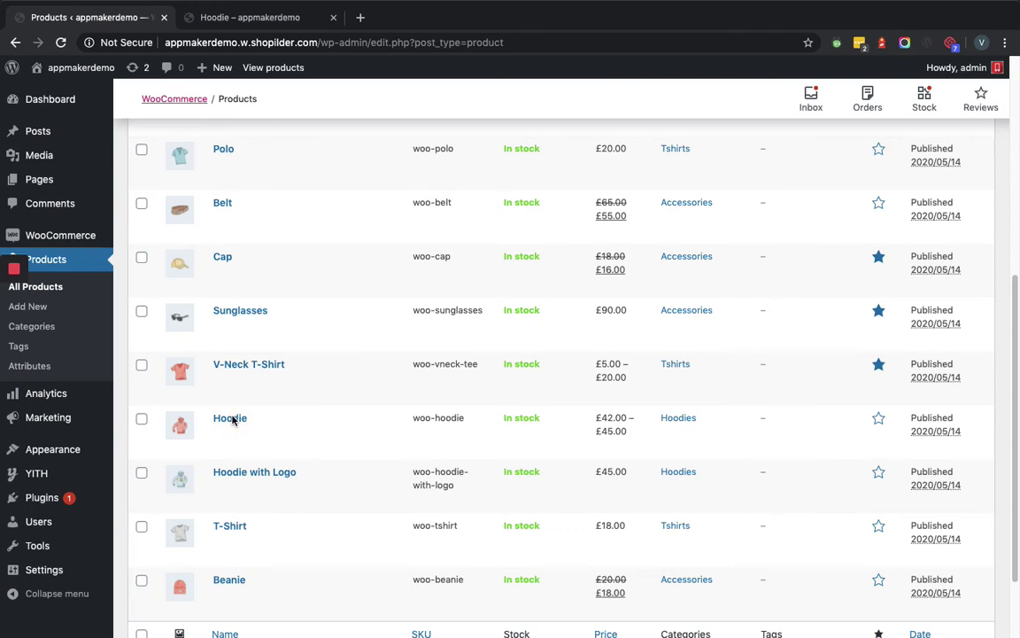
left_click(259, 434)
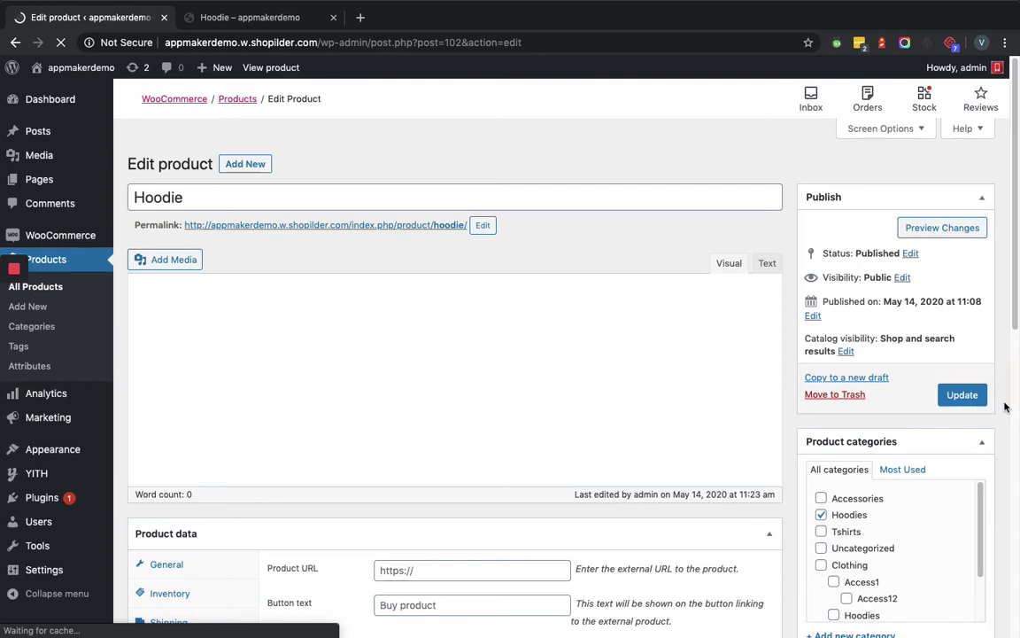
scroll(1004, 406, "down", 10)
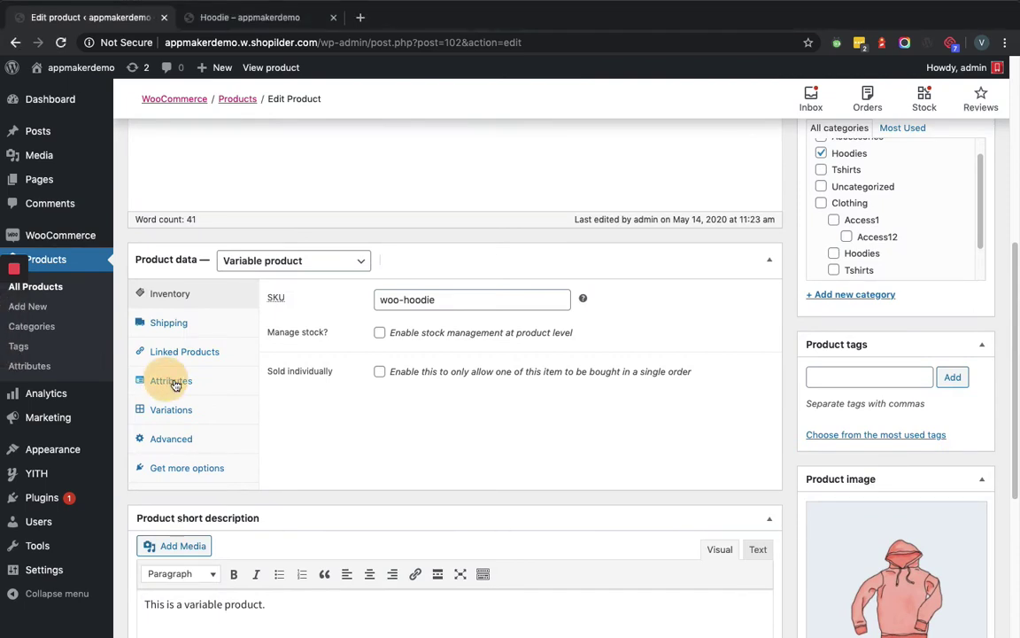
Remove the Hoodie's Logo attribute and add the Colors attribute in its place.
left_click(177, 383)
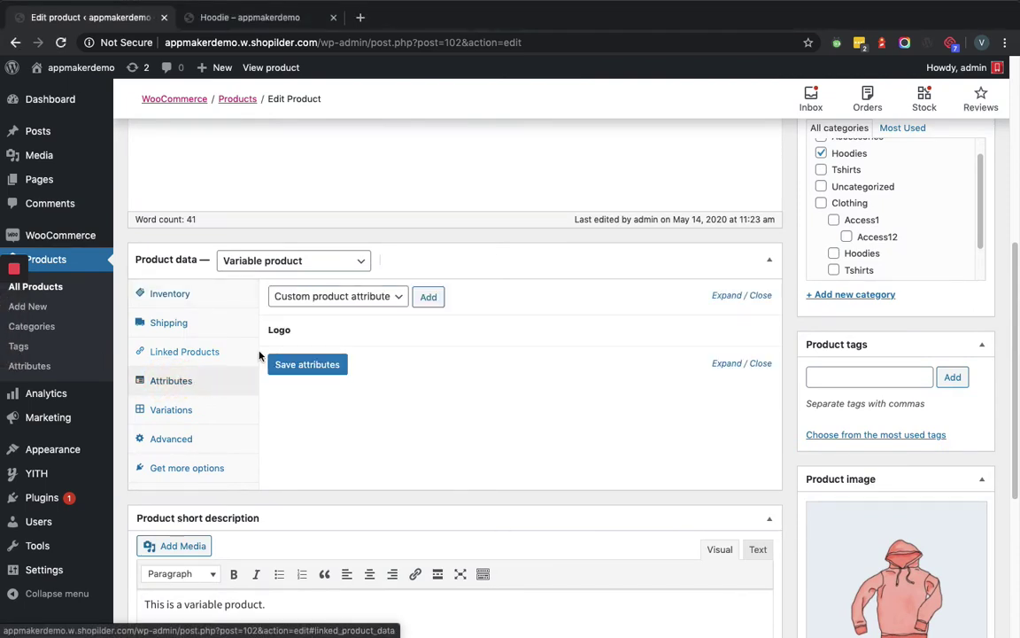
left_click(751, 332)
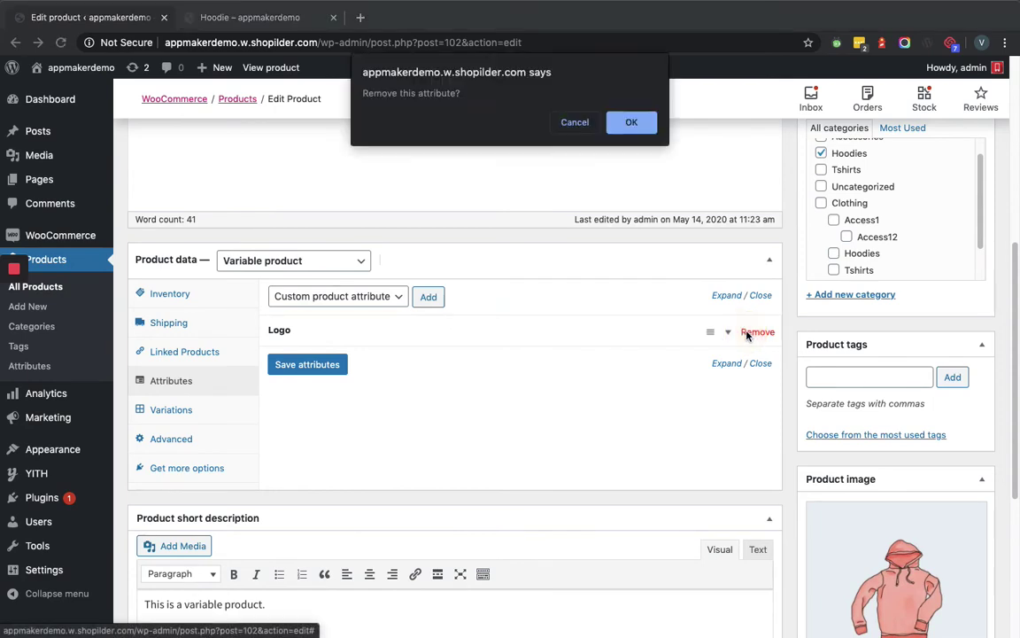
left_click(631, 126)
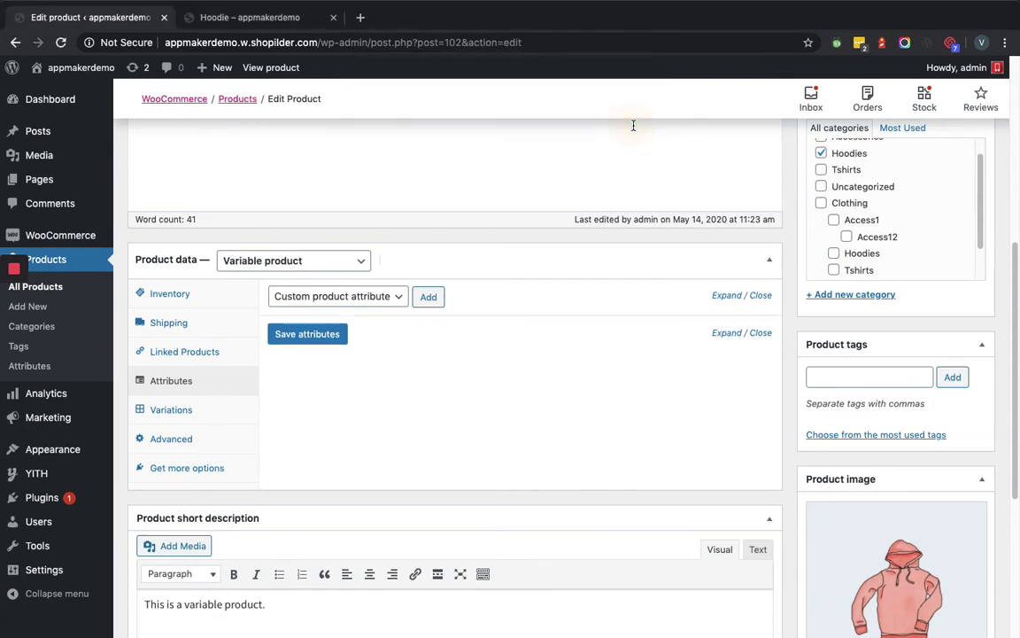
left_click(329, 298)
key("Escape")
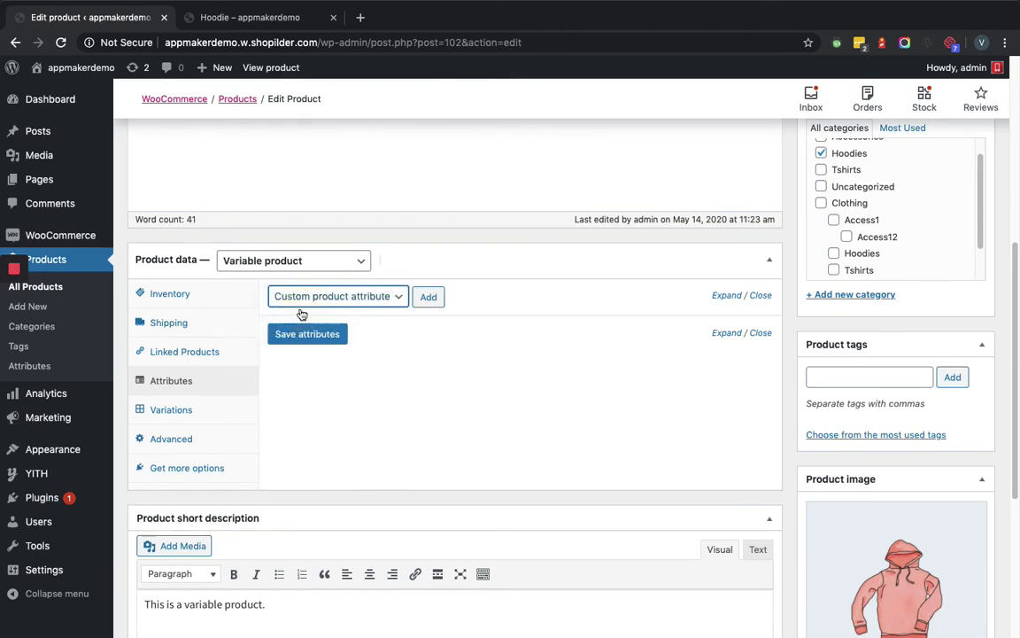
key("Down")
left_click(430, 297)
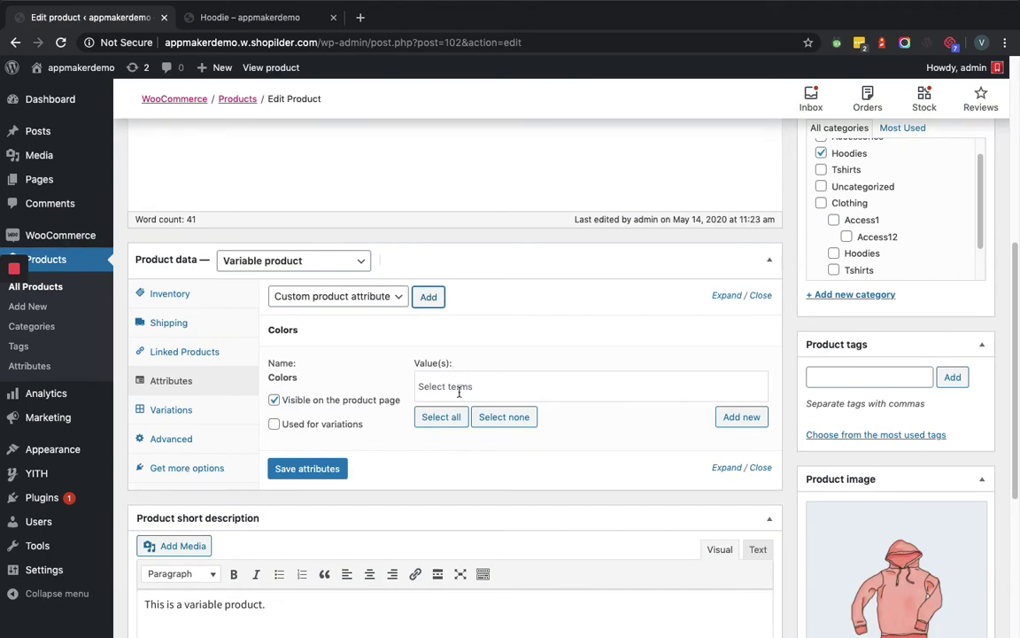
Give Colors the values Blue and Red, used for variations but hidden on the product page.
left_click(451, 387)
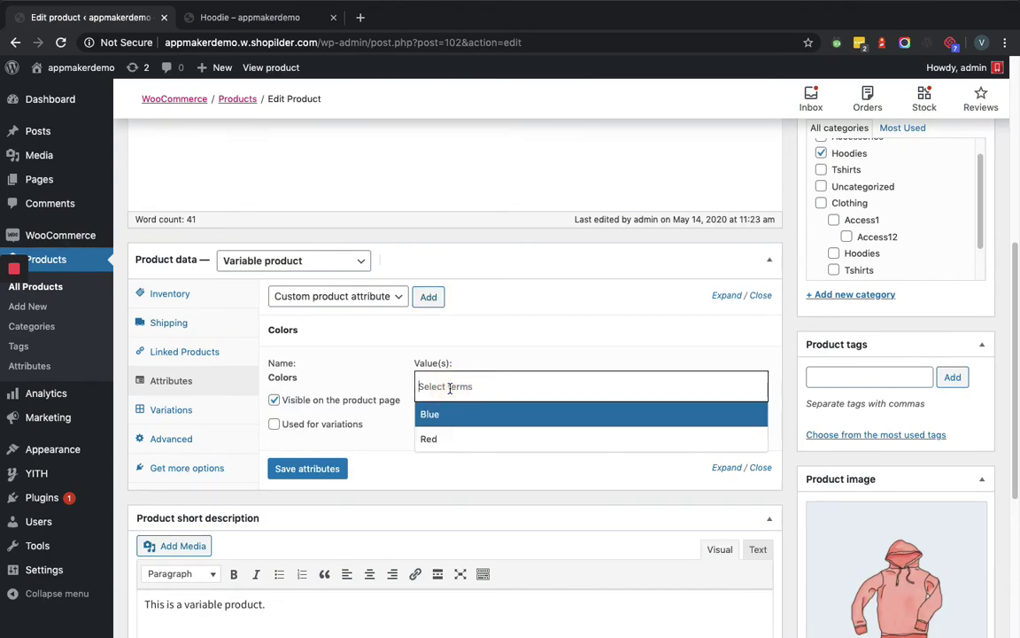
left_click(449, 387)
left_click(445, 387)
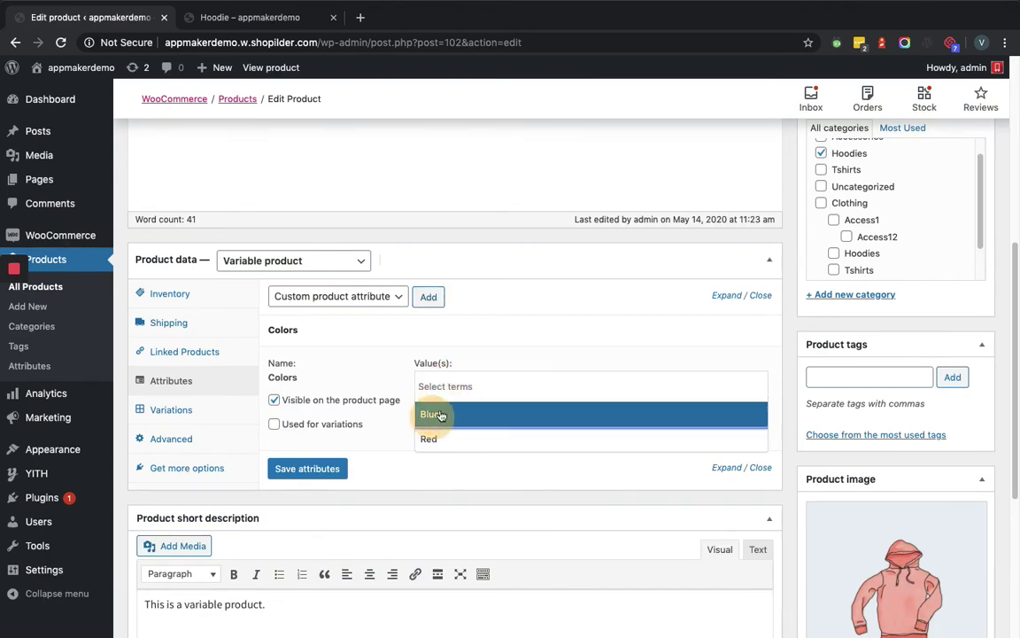
left_click(437, 415)
left_click(493, 388)
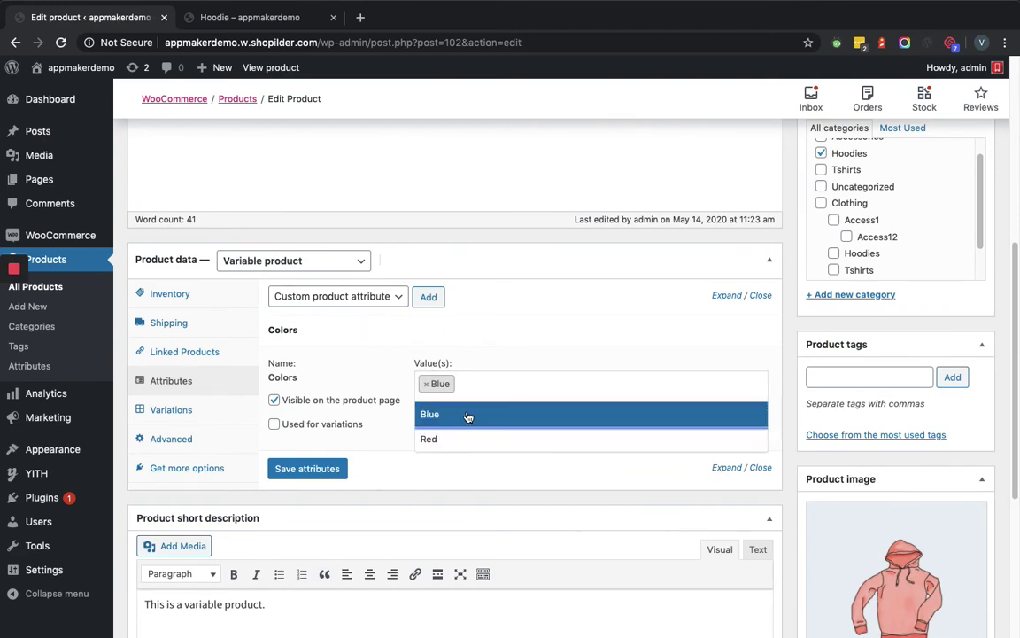
left_click(464, 437)
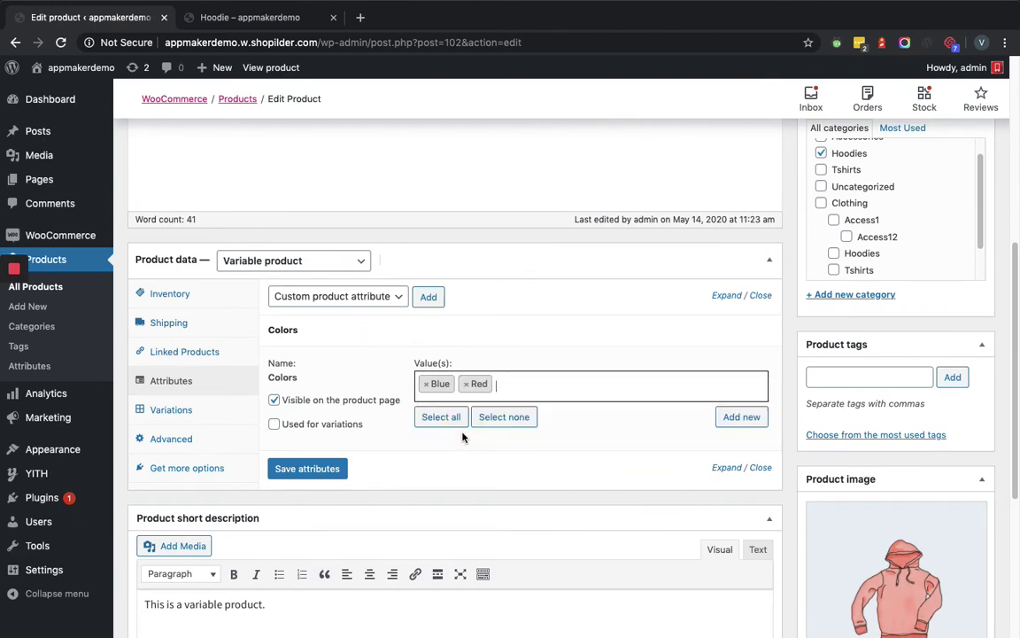
left_click(275, 424)
left_click(273, 400)
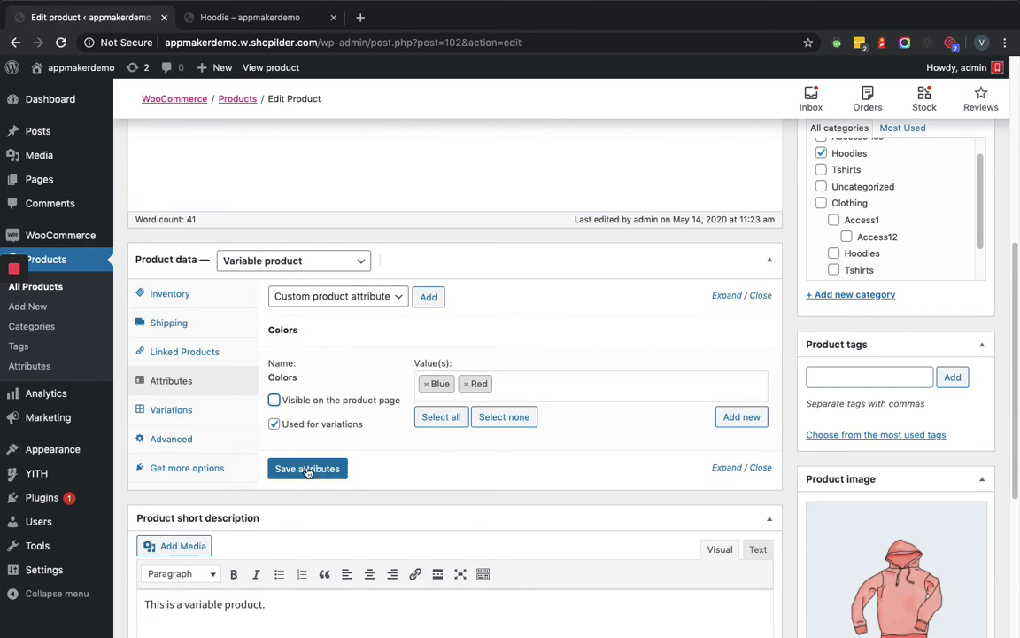
Add the Size attribute to the Hoodie with the values Medium and Small.
left_click(397, 295)
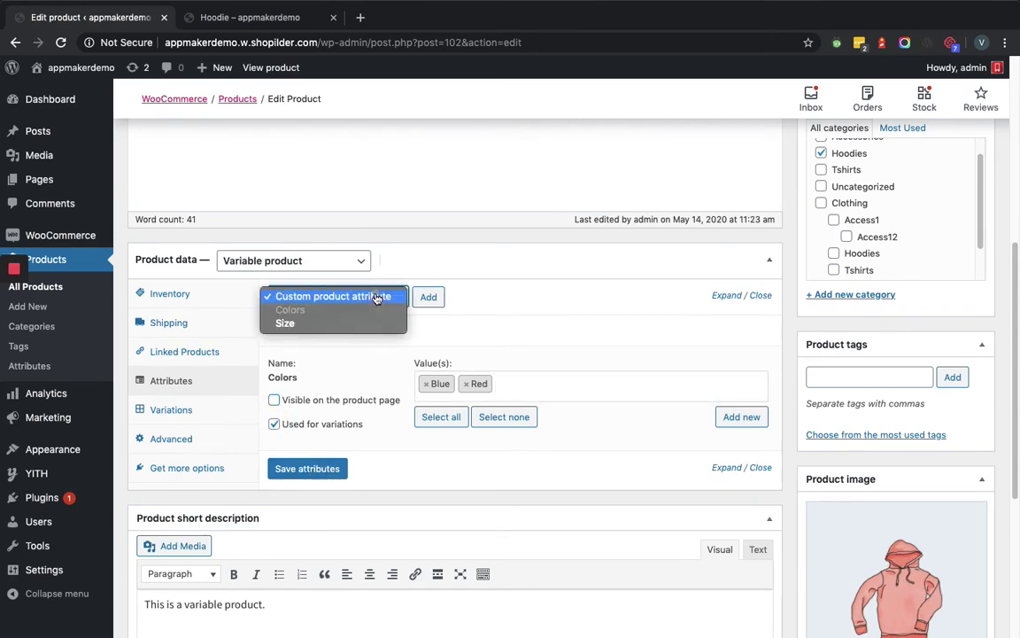
left_click(314, 324)
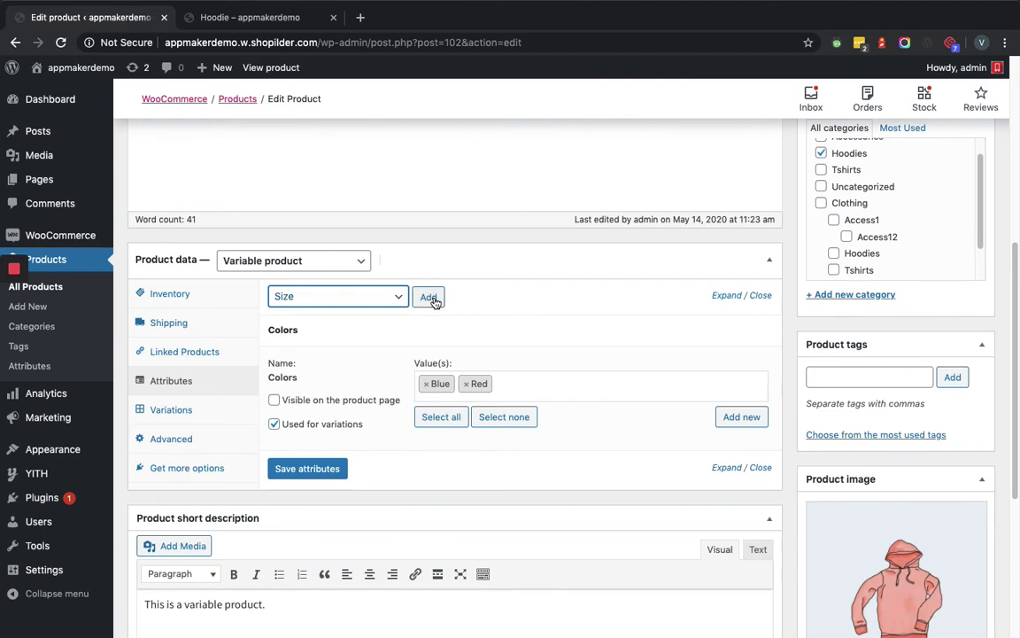
left_click(427, 297)
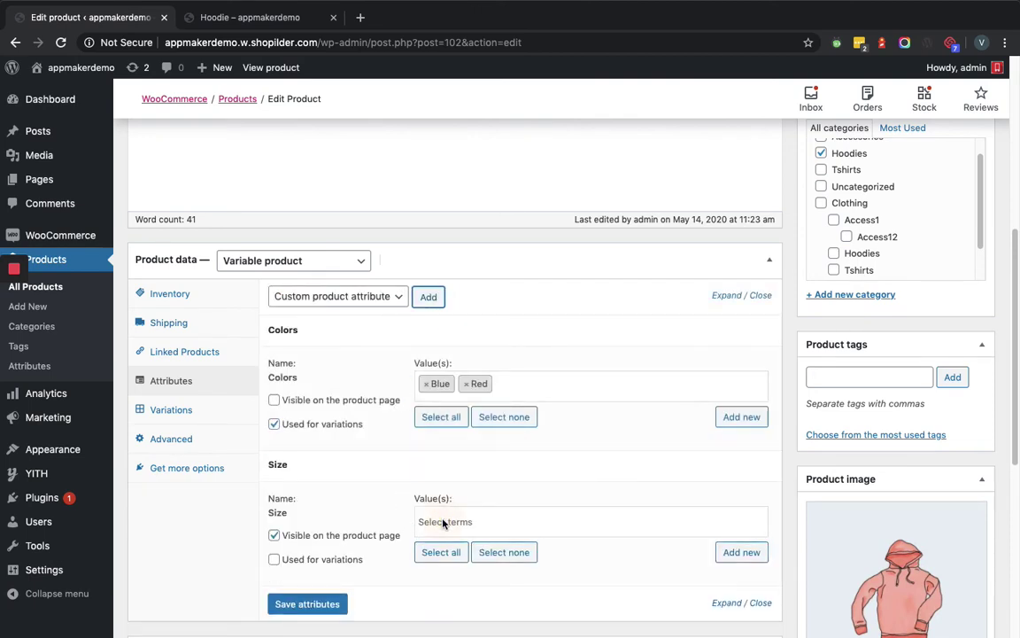
left_click(444, 523)
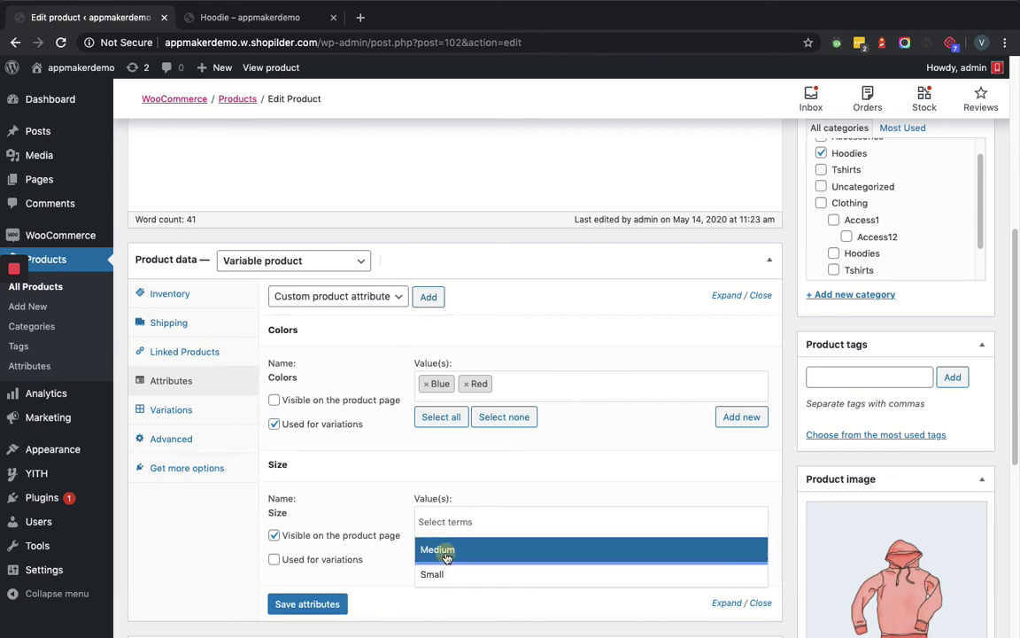
left_click(448, 551)
left_click(496, 523)
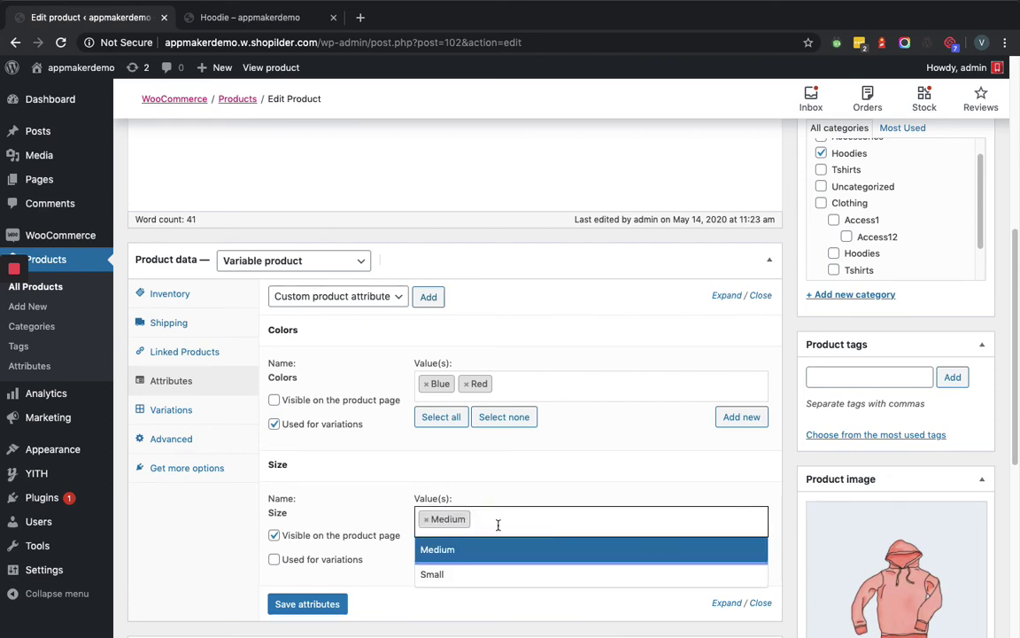
left_click(462, 574)
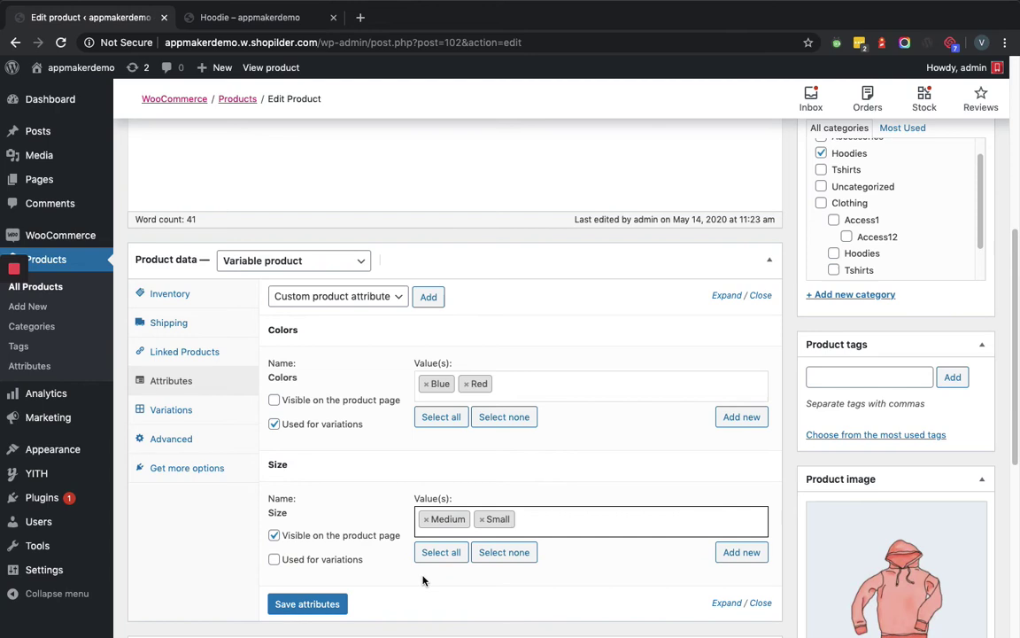
Mark Size as used for variations, hide it from the product page, and save the attributes.
left_click(274, 559)
left_click(274, 537)
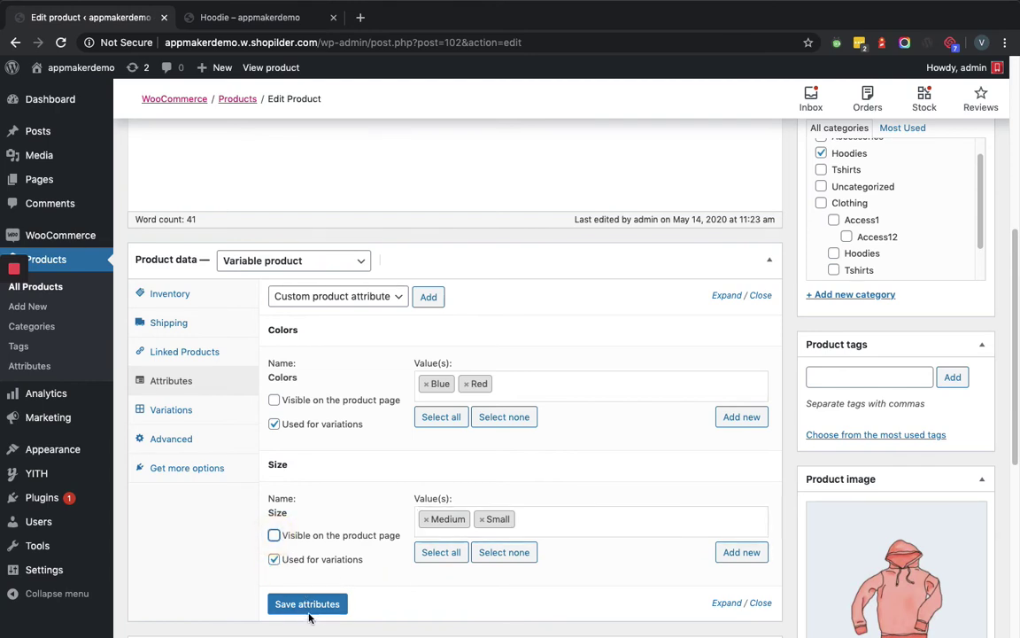
left_click(310, 604)
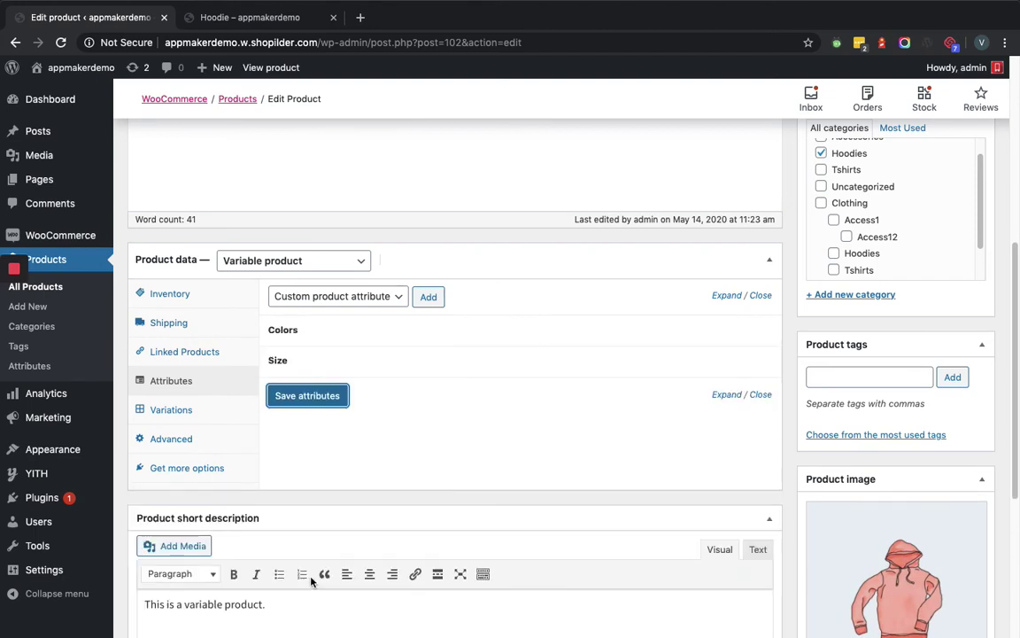
Re-save the attributes, then delete variations #122 and #116 from the Variations tab.
left_click(324, 398)
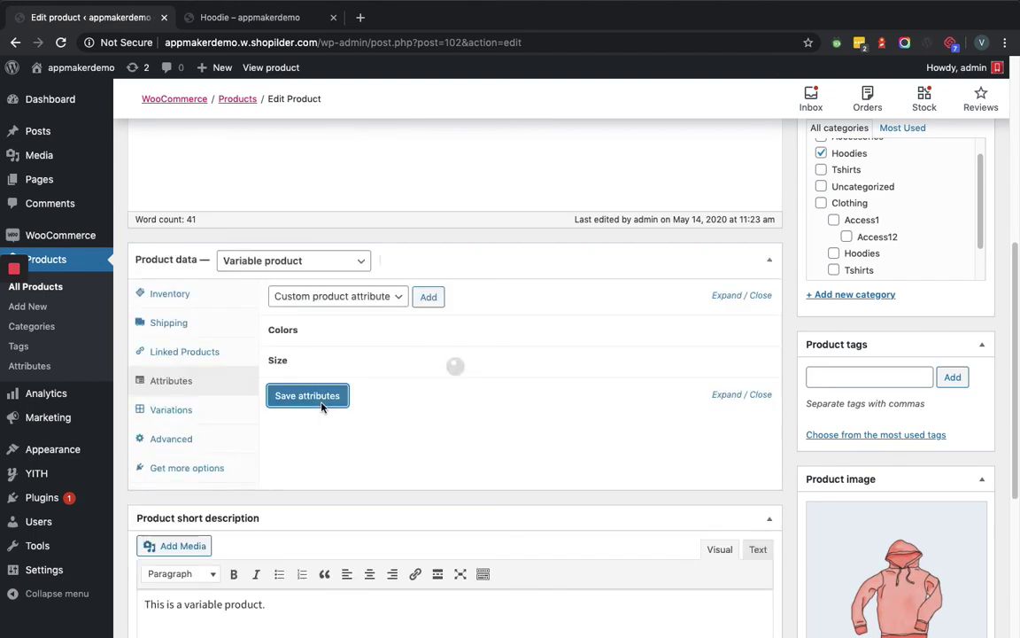
left_click(177, 411)
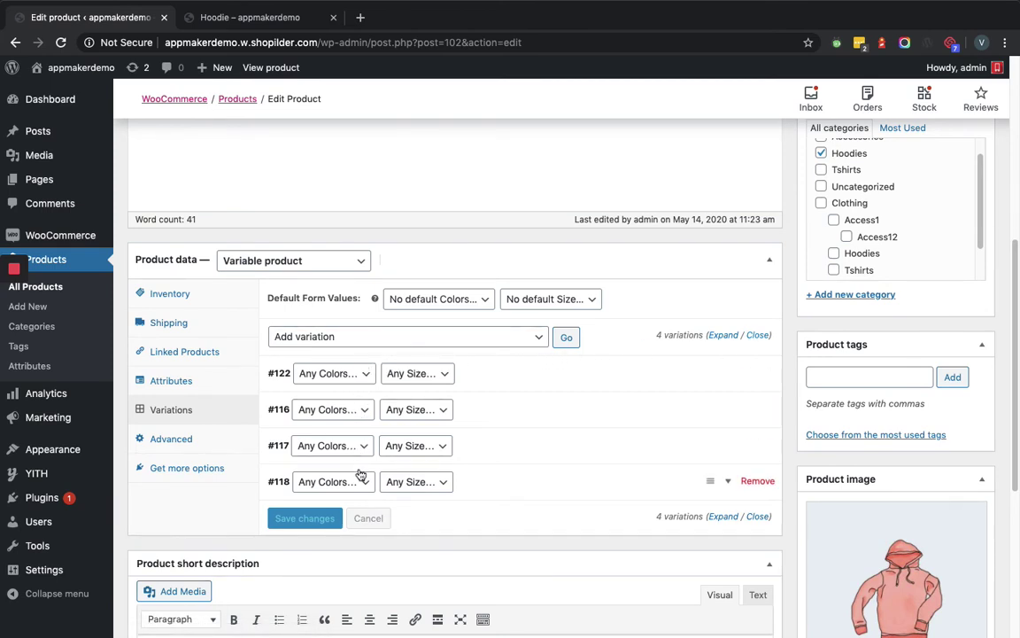
left_click(757, 372)
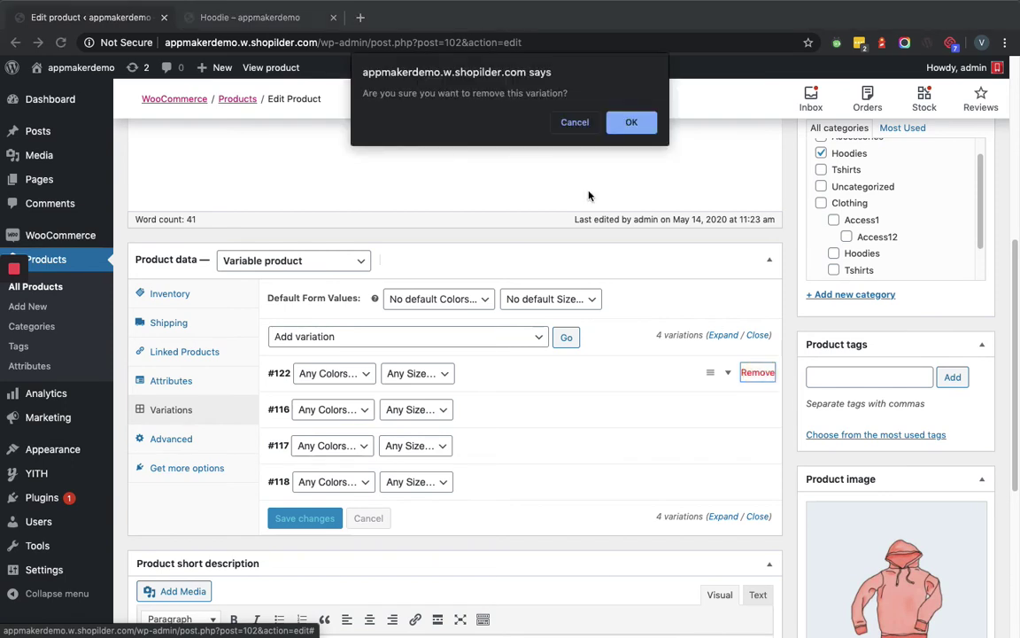
left_click(629, 123)
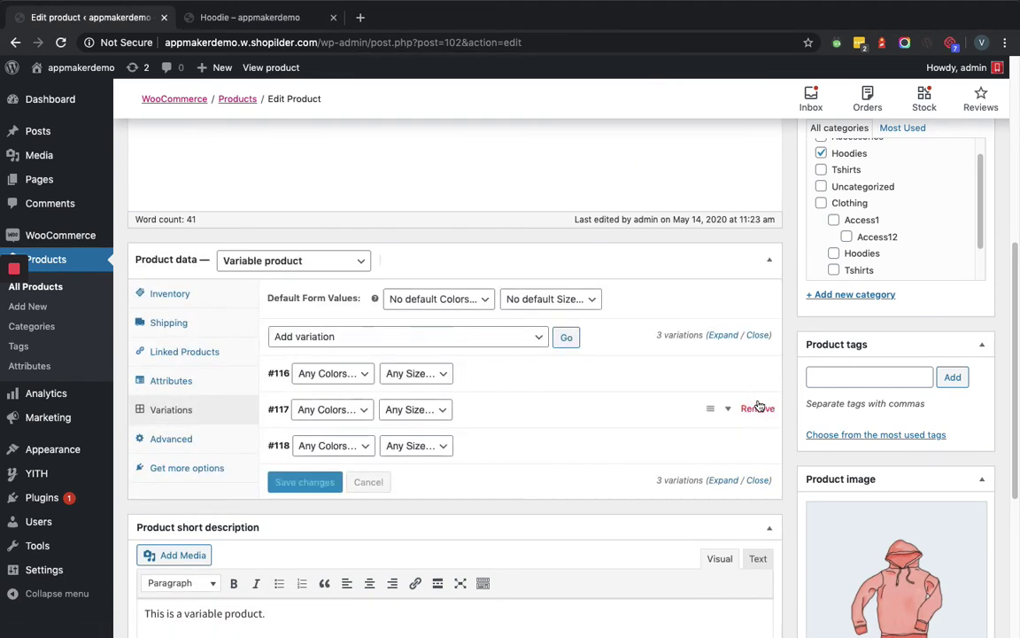
left_click(757, 373)
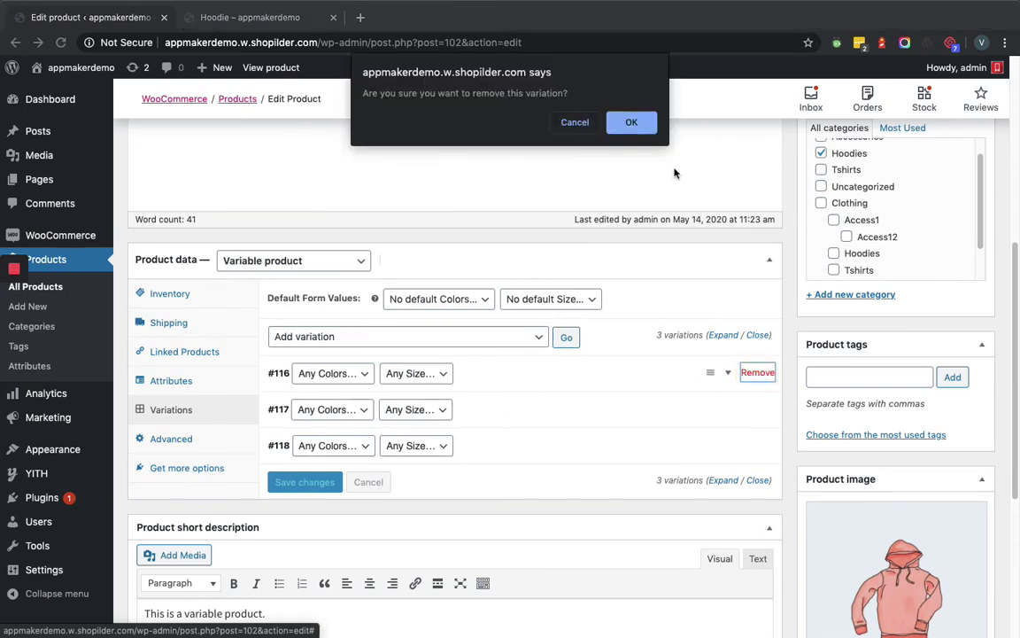
left_click(635, 125)
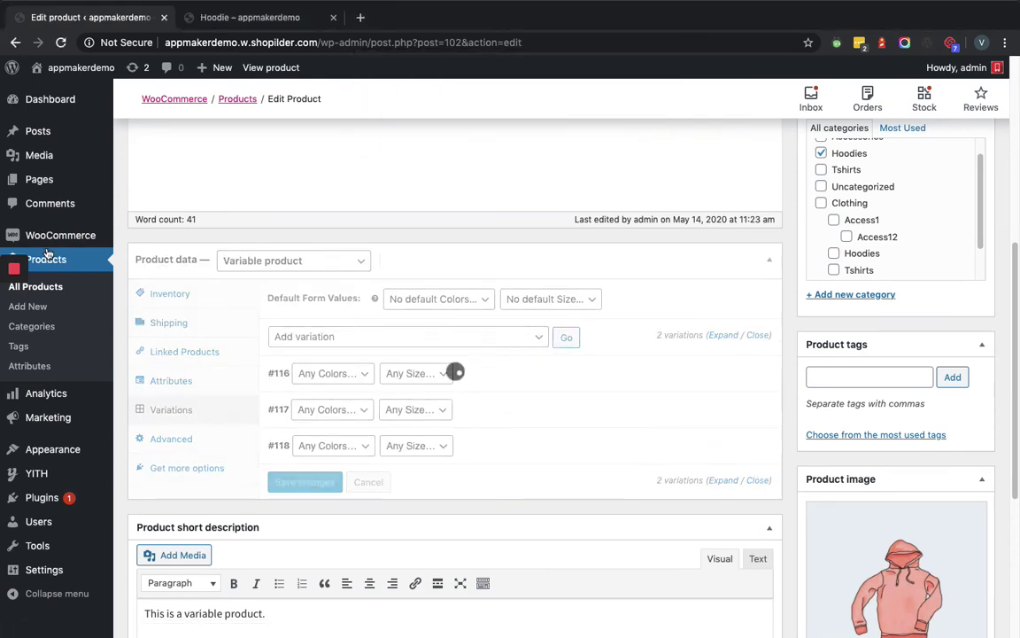
Create variations from all attributes to get Blue/Red in Medium/Small (#133–#136).
left_click(15, 306)
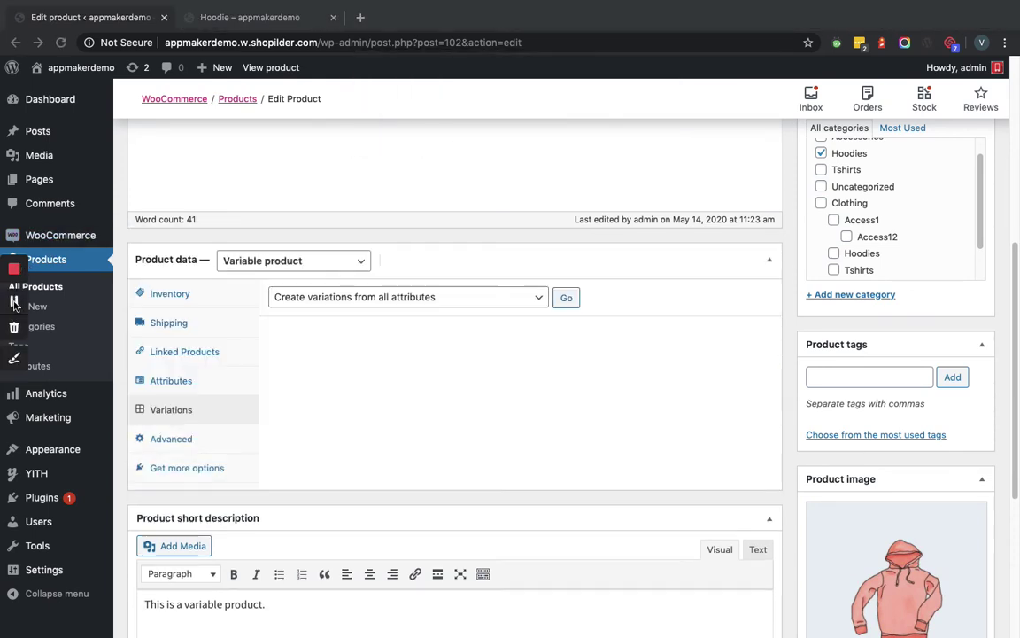
left_click(460, 302)
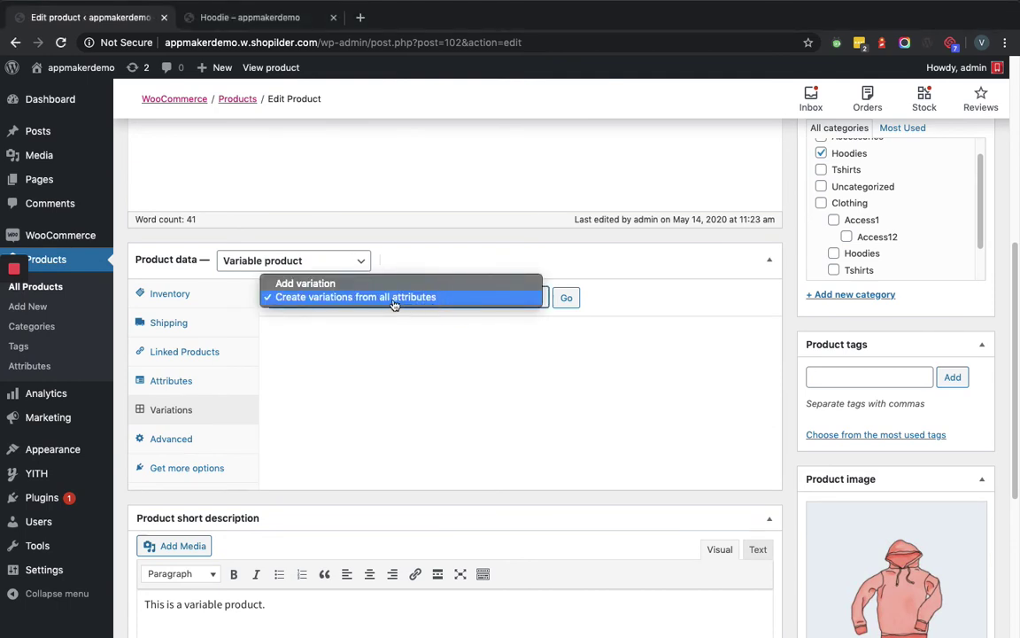
left_click(571, 301)
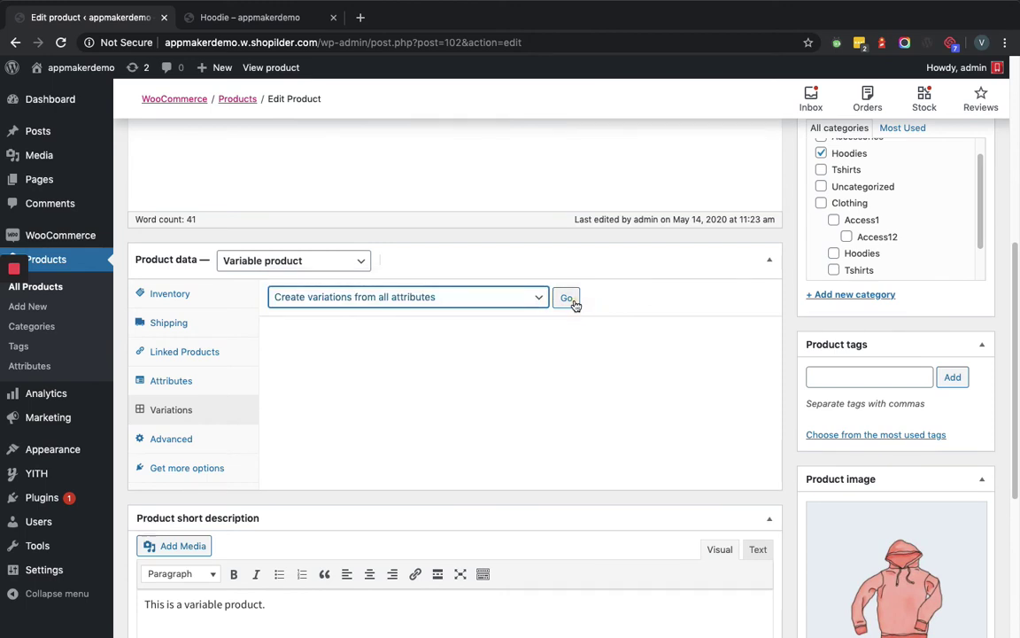
left_click(567, 299)
left_click(627, 154)
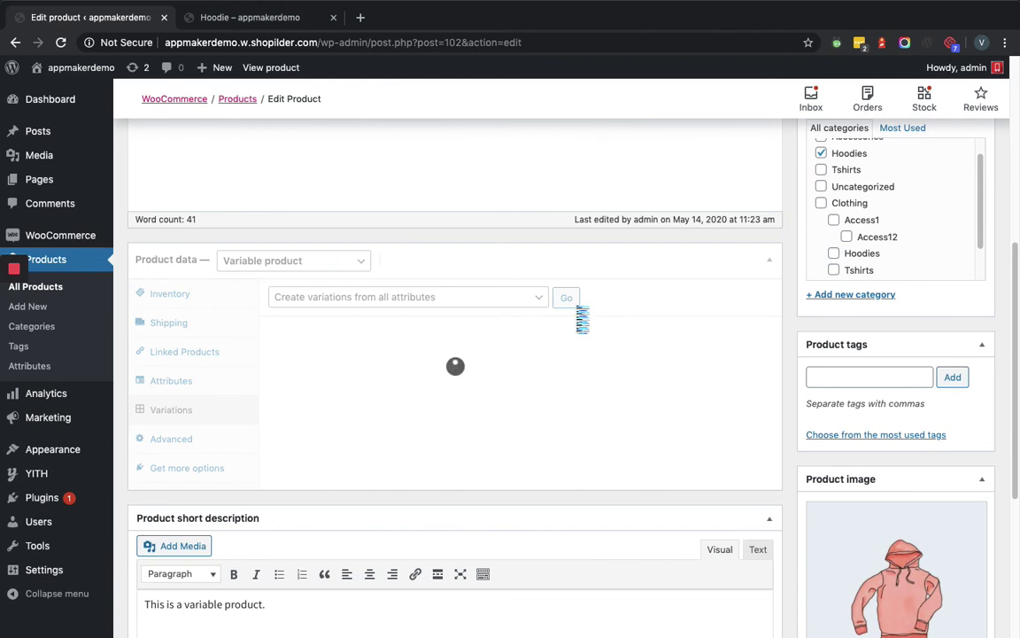
left_click(630, 122)
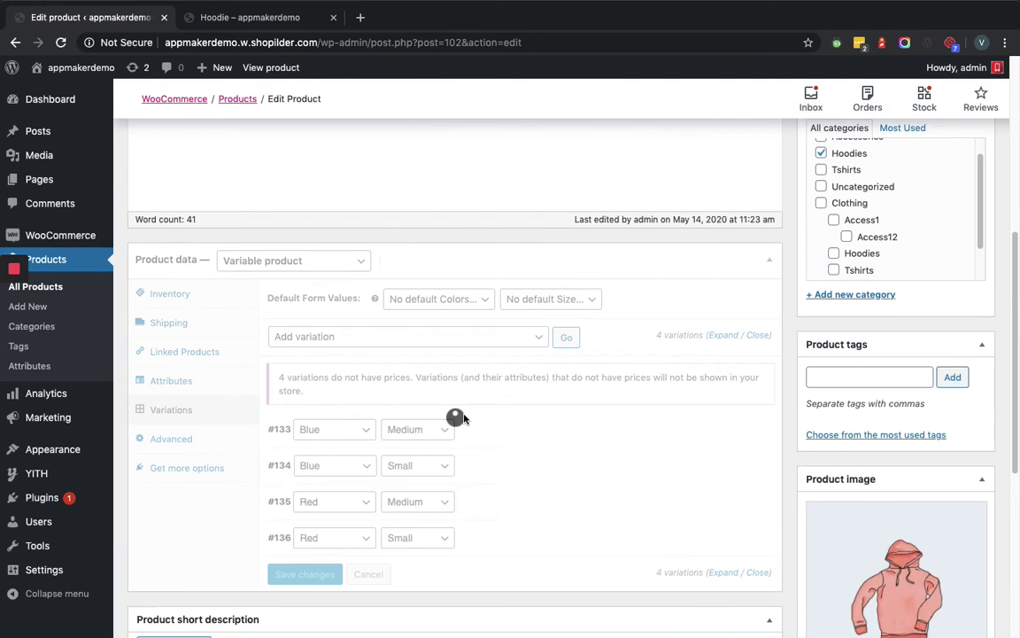
scroll(465, 412, "down", 1)
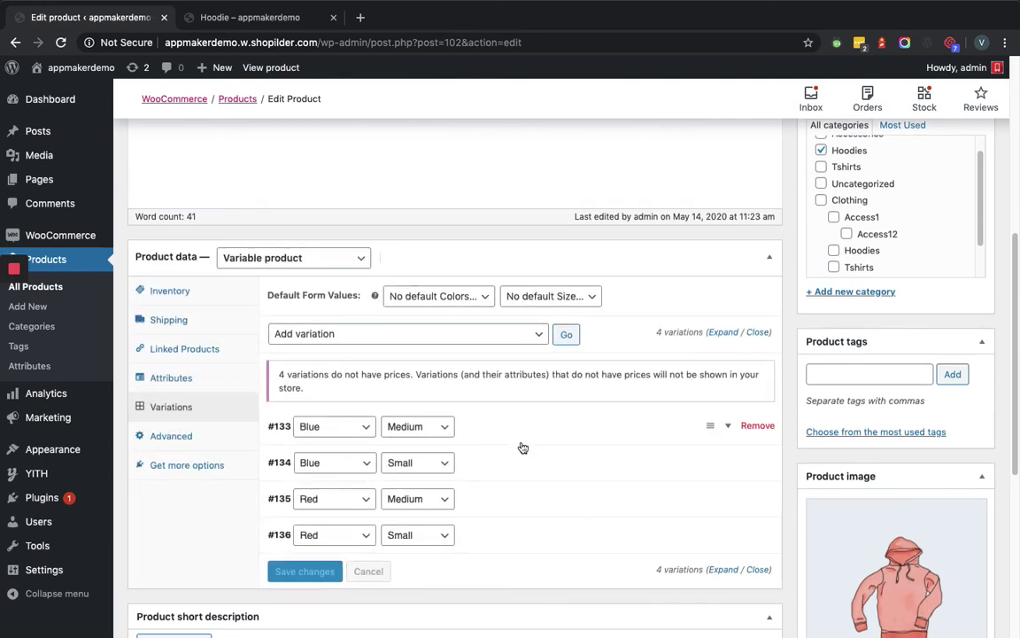
scroll(523, 447, "down", 1)
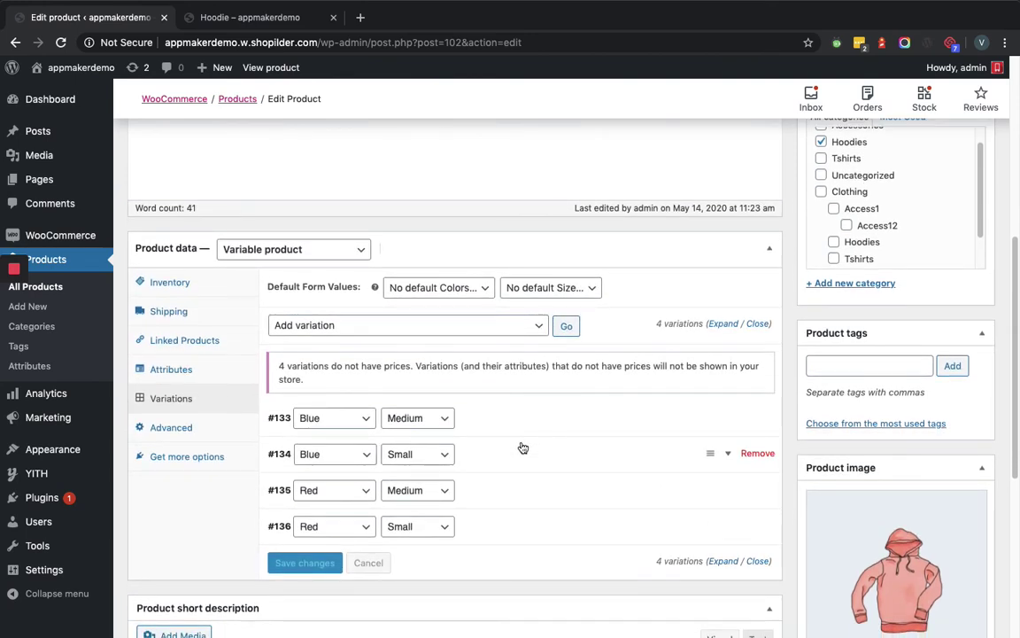
Expand all four variations and give Blue Medium a £10 regular price.
left_click(717, 324)
scroll(446, 392, "down", 10)
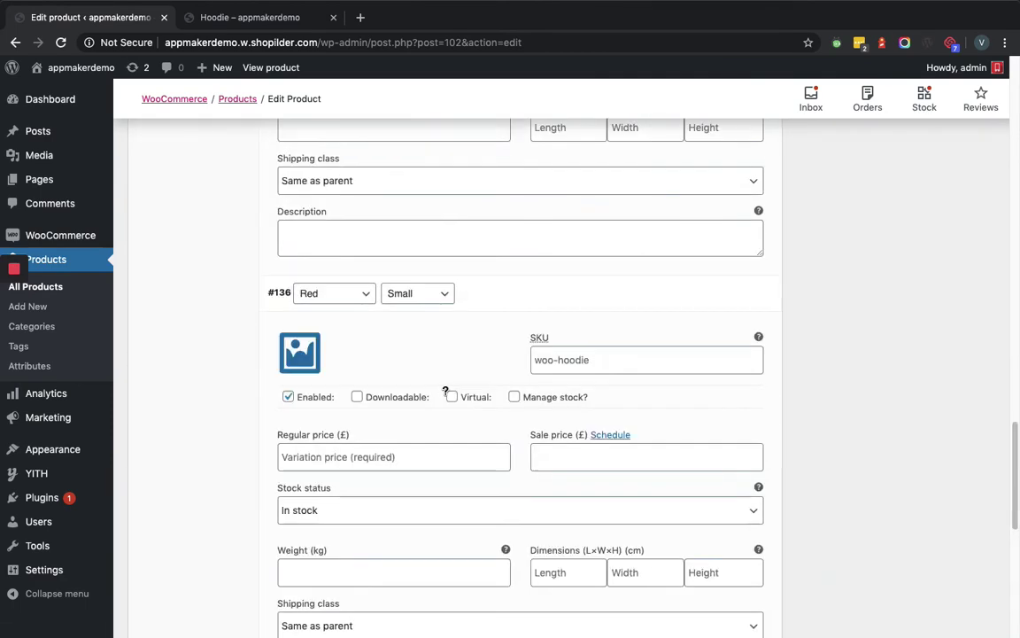
scroll(446, 393, "up", 5)
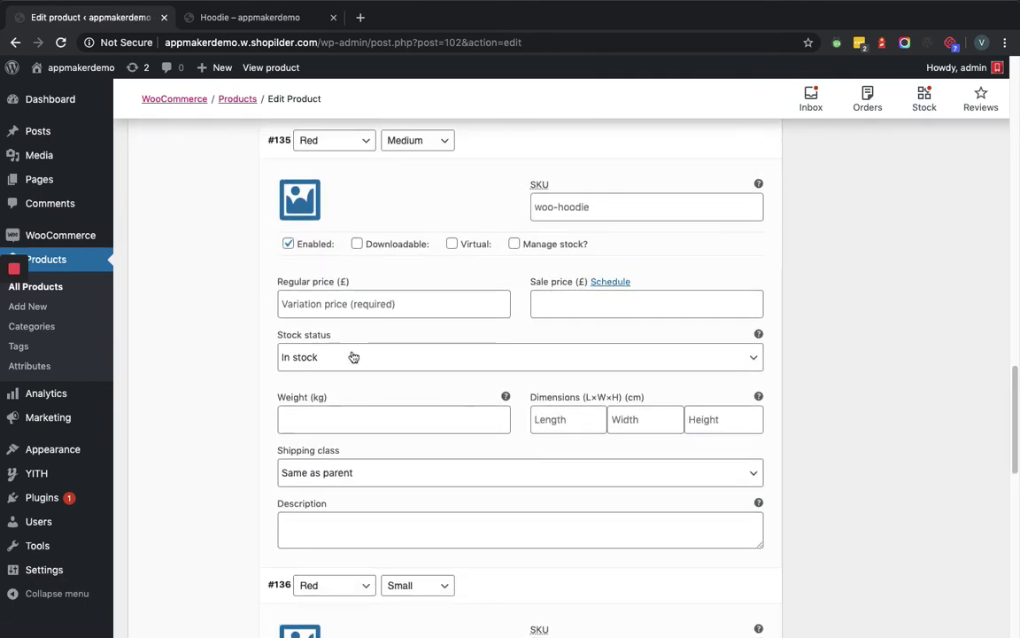
scroll(354, 357, "up", 8)
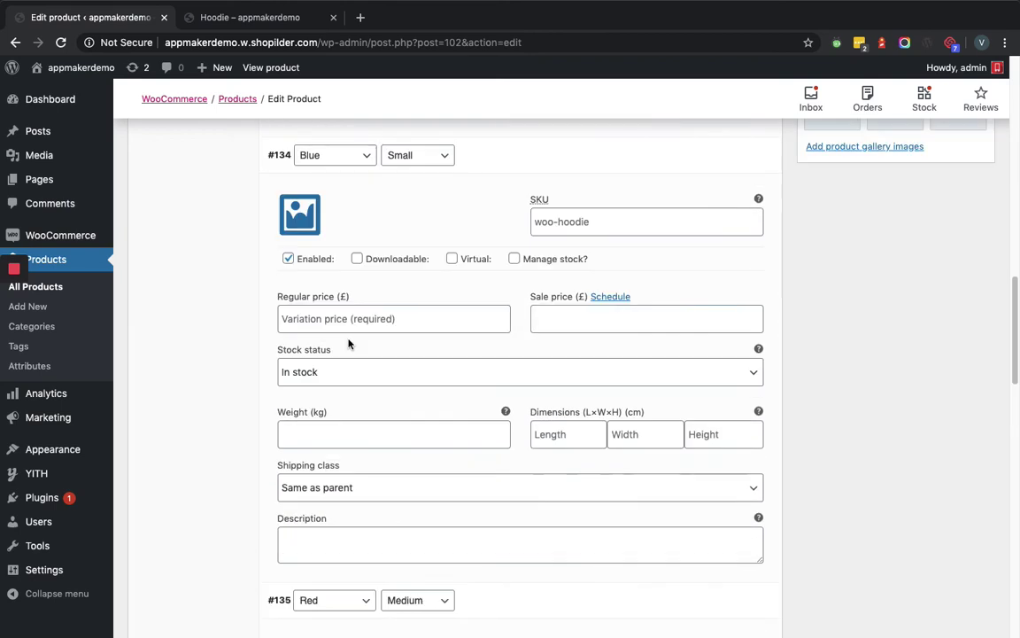
scroll(348, 344, "up", 4)
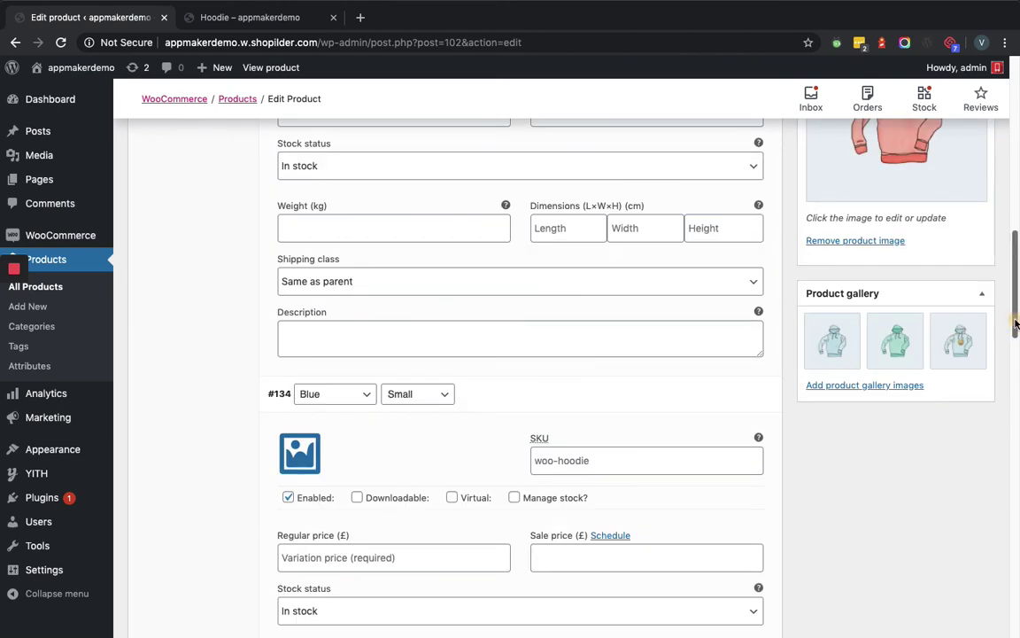
left_click_drag(1015, 306, 1015, 259)
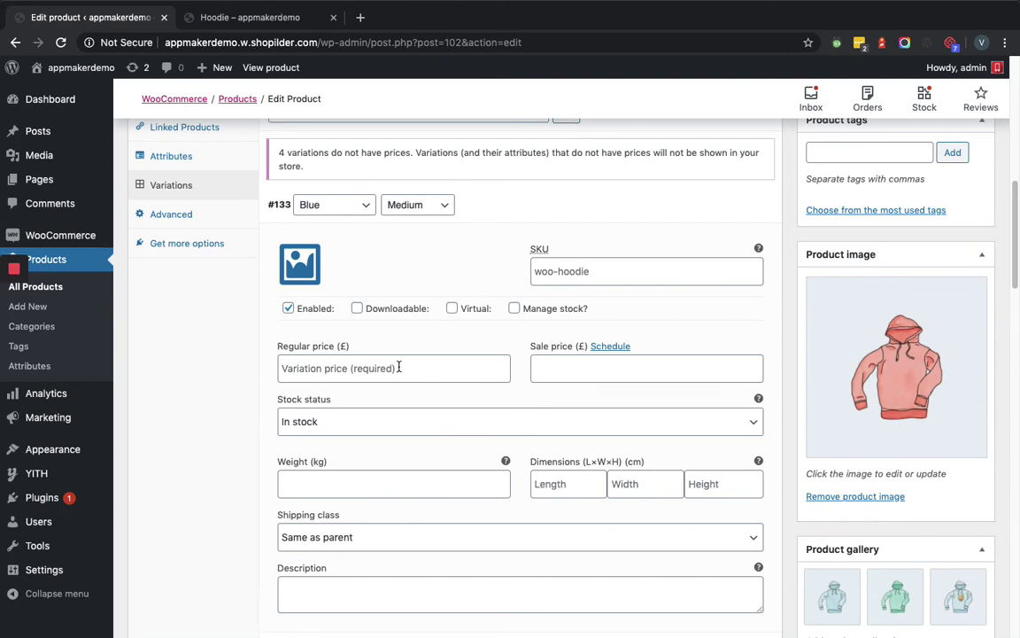
left_click(354, 371)
type("10")
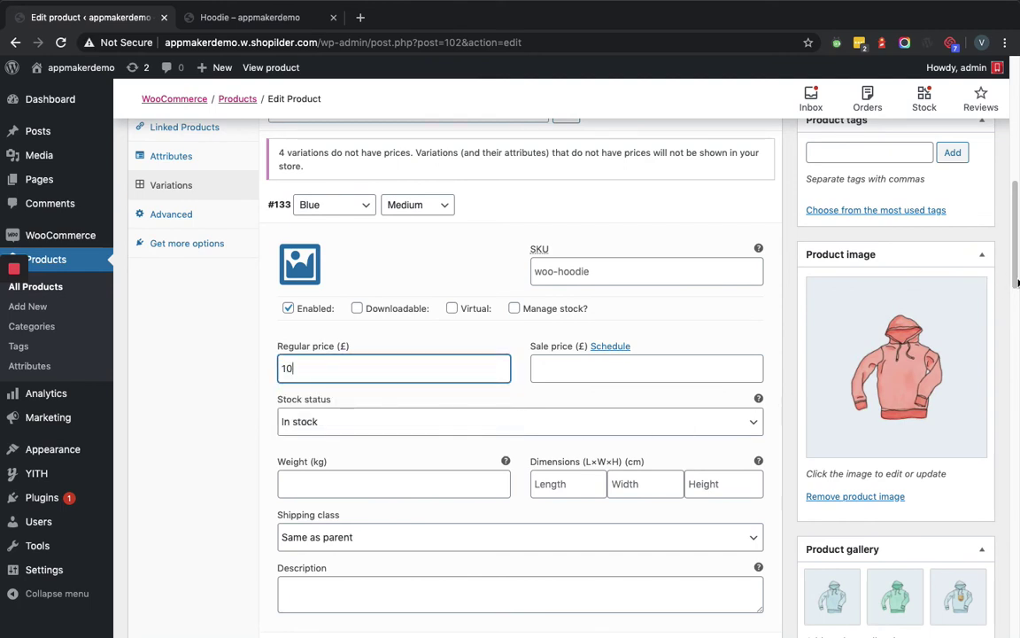
Set Blue Small's regular price to £14 and save the variation prices.
left_click_drag(1018, 282, 1014, 364)
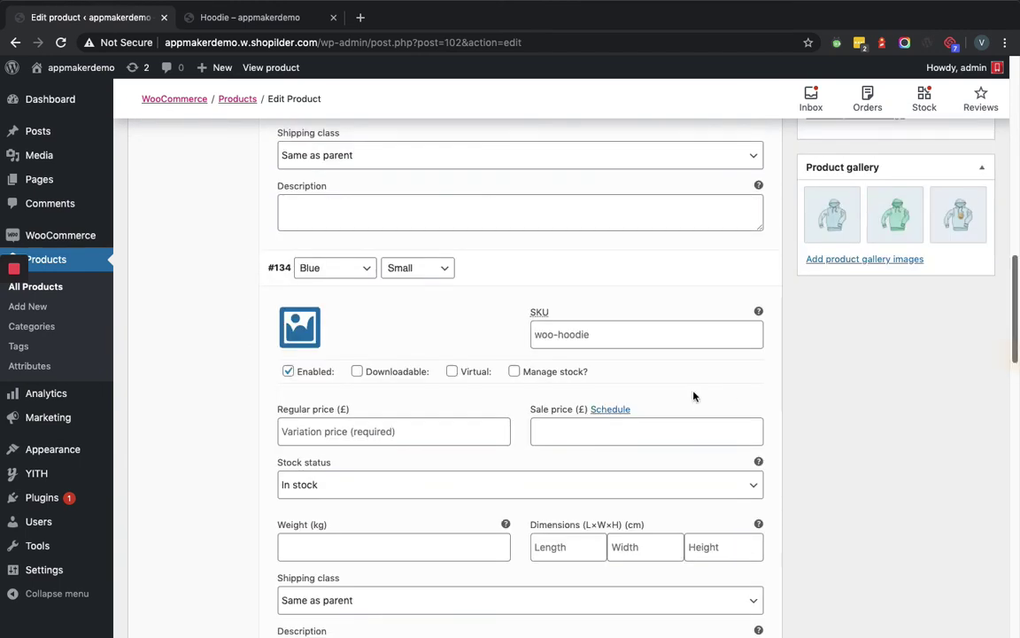
left_click(418, 432)
type("10")
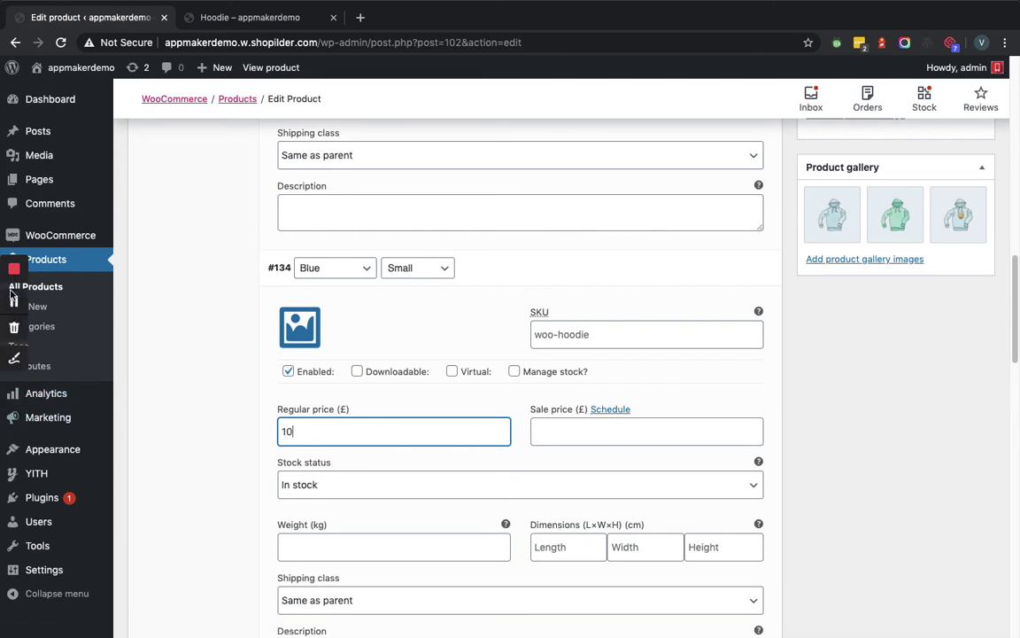
key("BackSpace")
type("4")
scroll(239, 301, "down", 3)
left_click(623, 310)
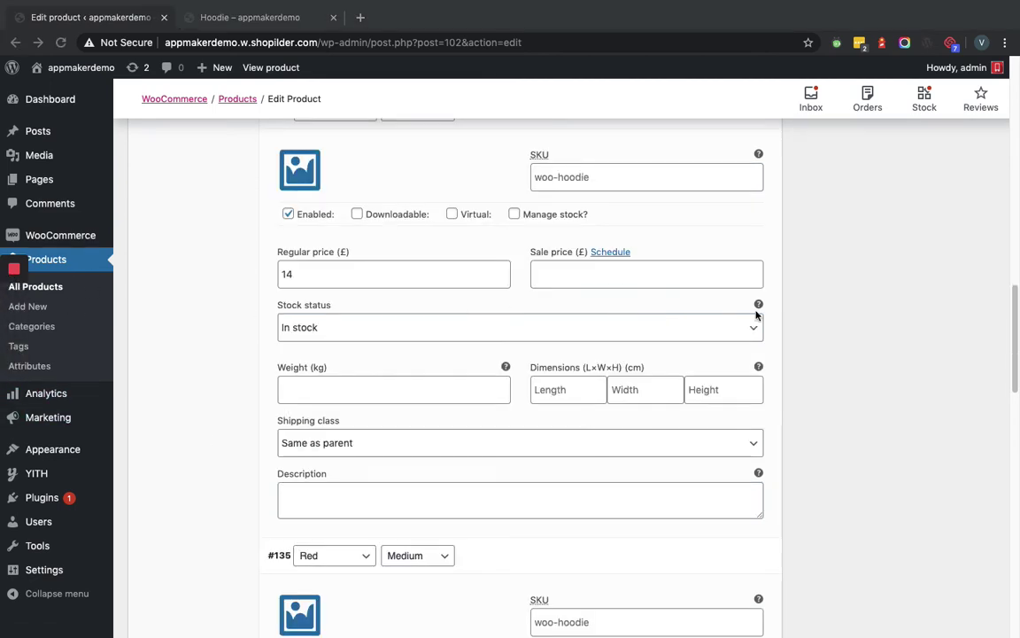
left_click(1016, 327)
scroll(1016, 328, "down", 1)
left_click_drag(1010, 323, 1009, 502)
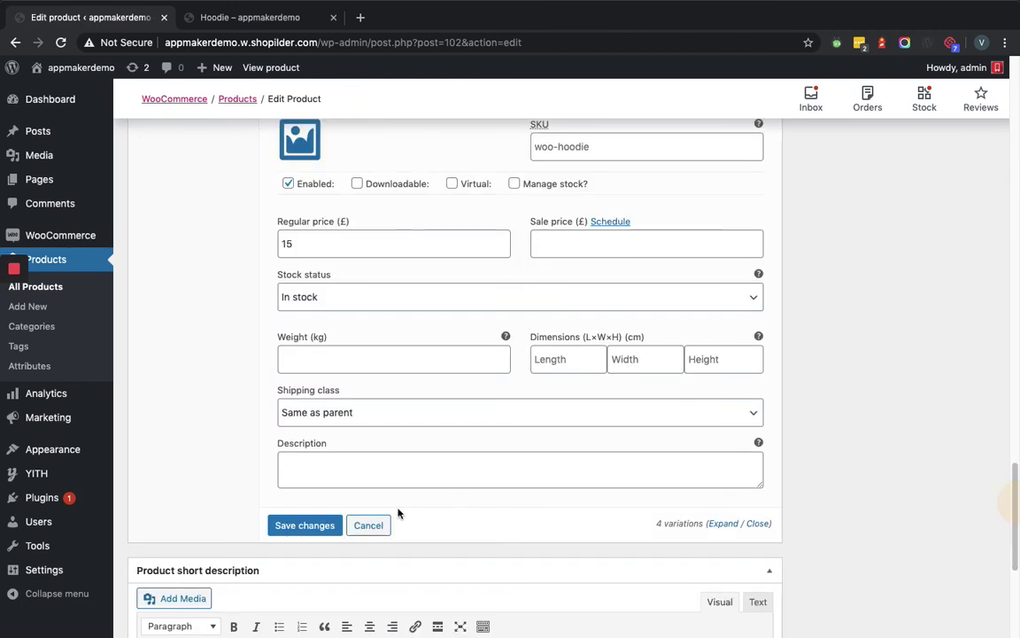
left_click(308, 527)
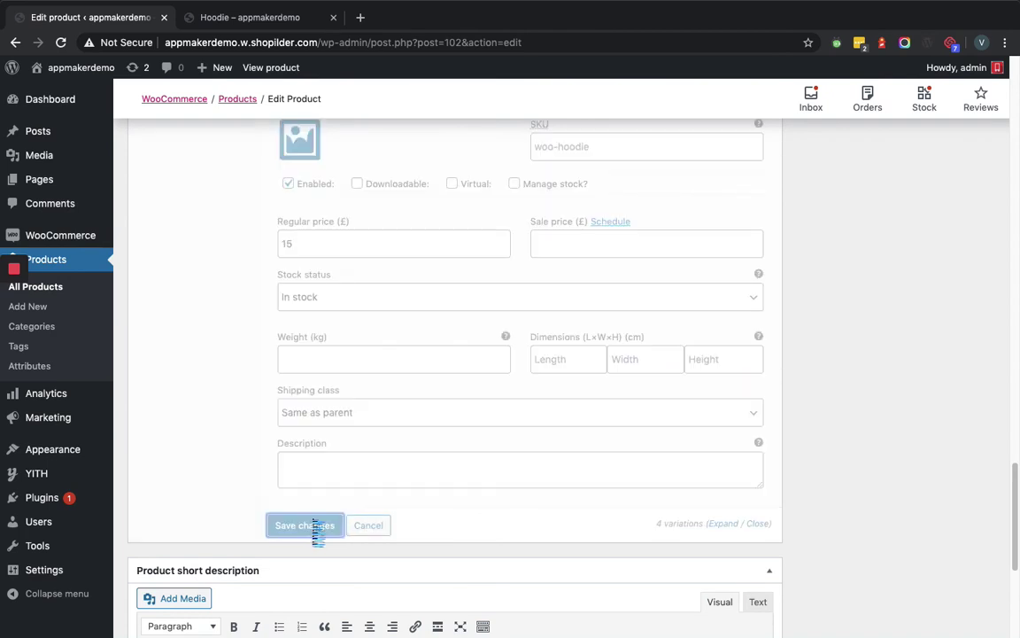
Save the variation changes and update the Hoodie product.
left_click(1016, 476)
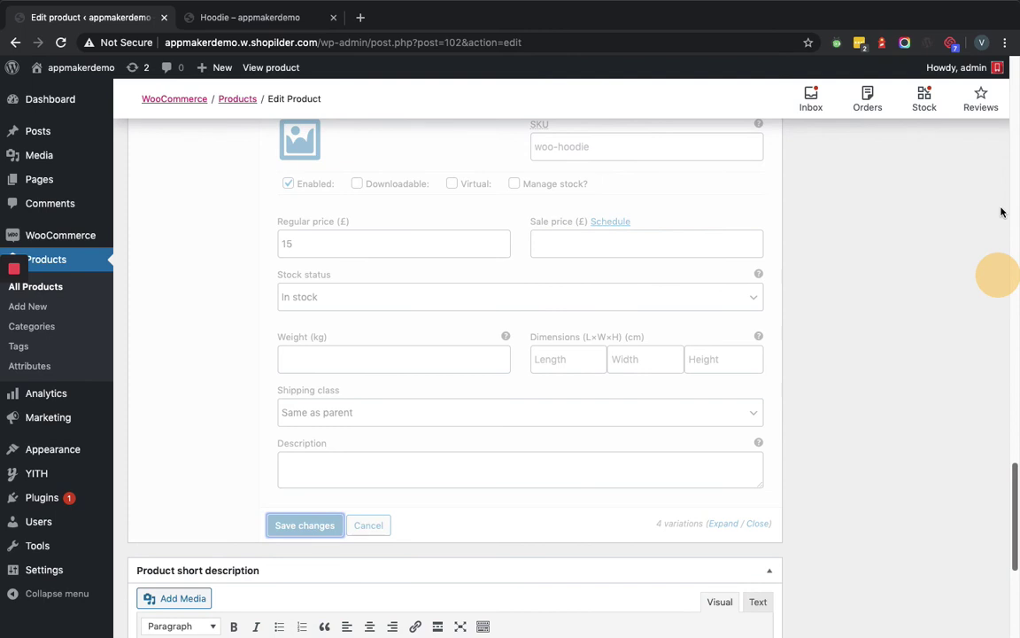
left_click_drag(1014, 422, 1010, 211)
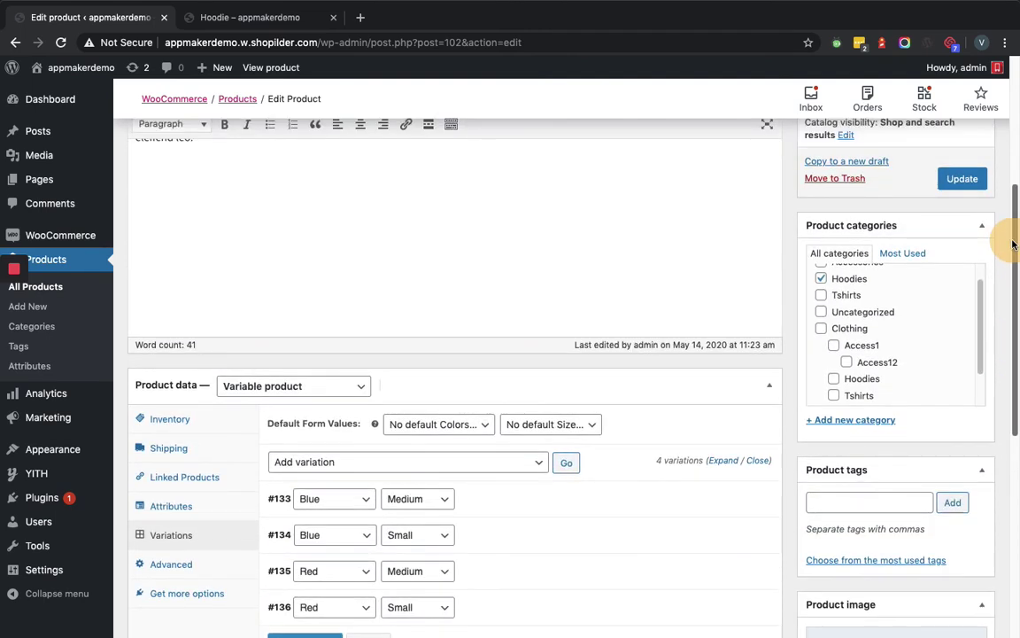
left_click(960, 179)
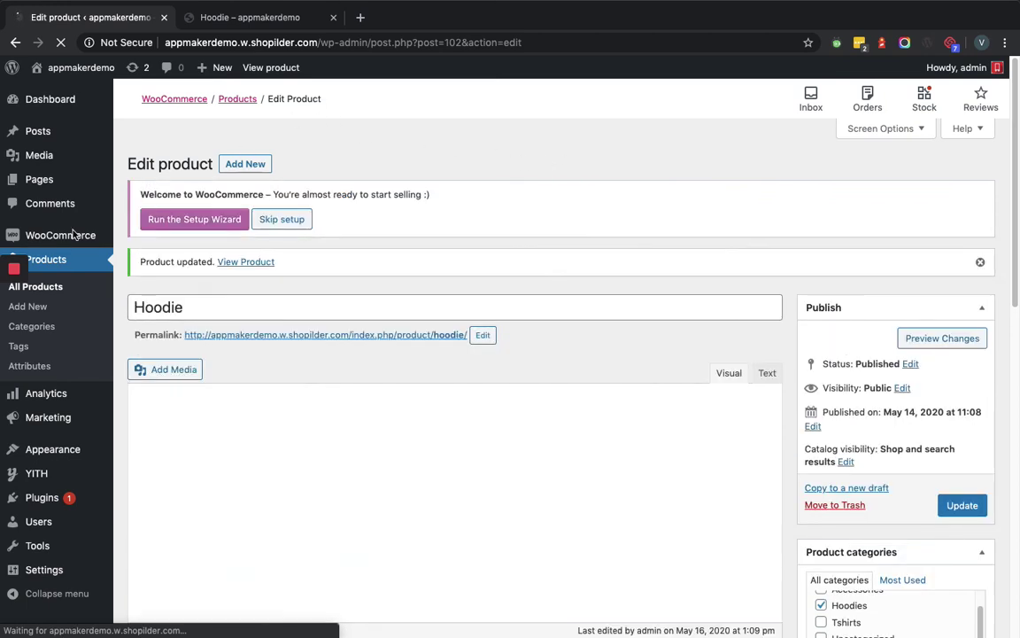
Visit the public site from the admin bar, leaving the product editor.
mouse_move(10, 296)
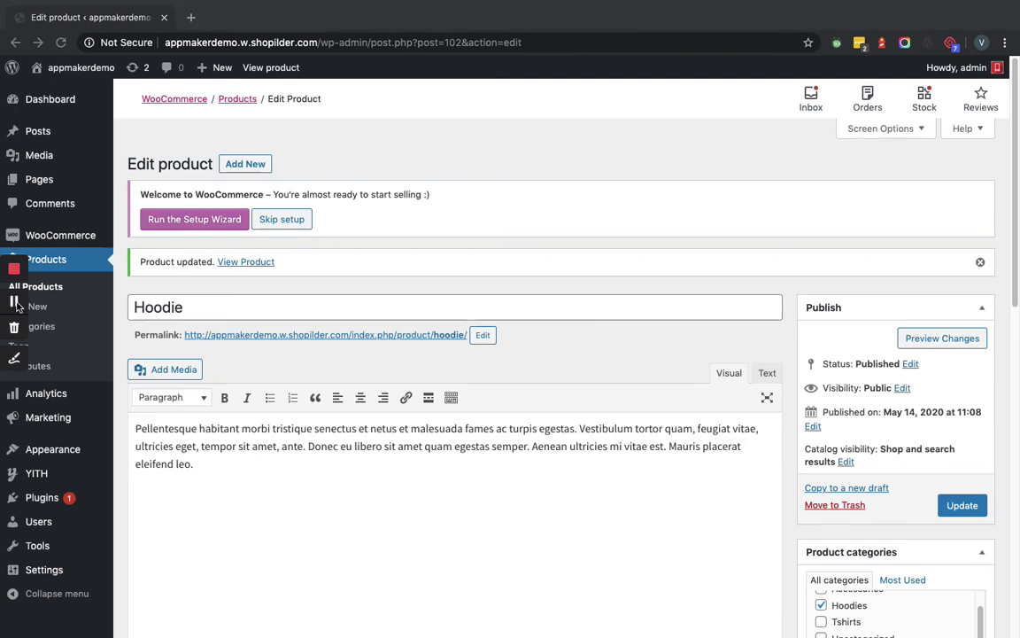
mouse_move(71, 71)
left_click(58, 91)
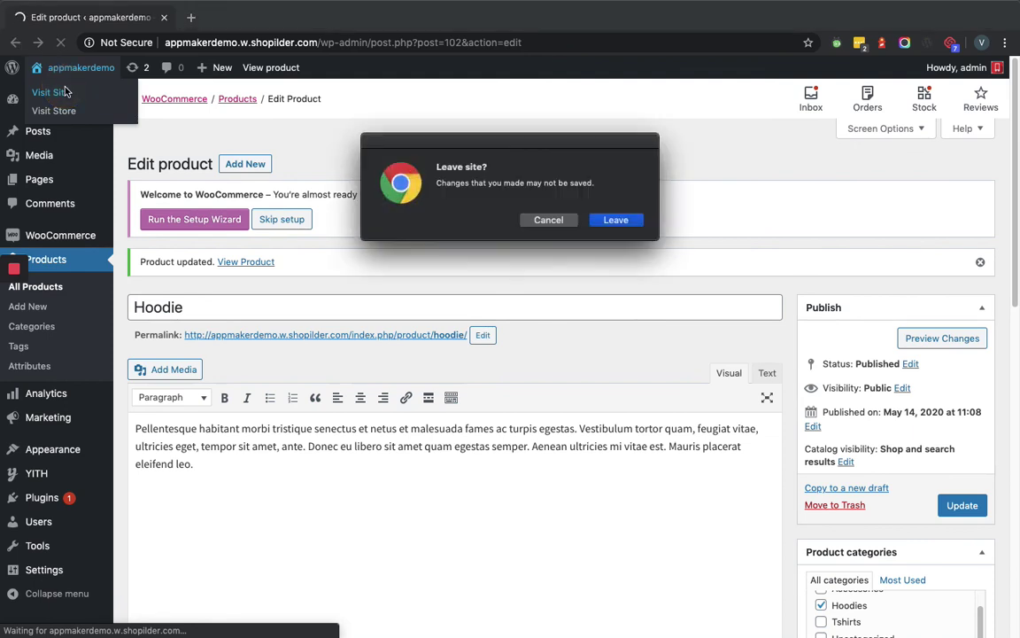
left_click(620, 220)
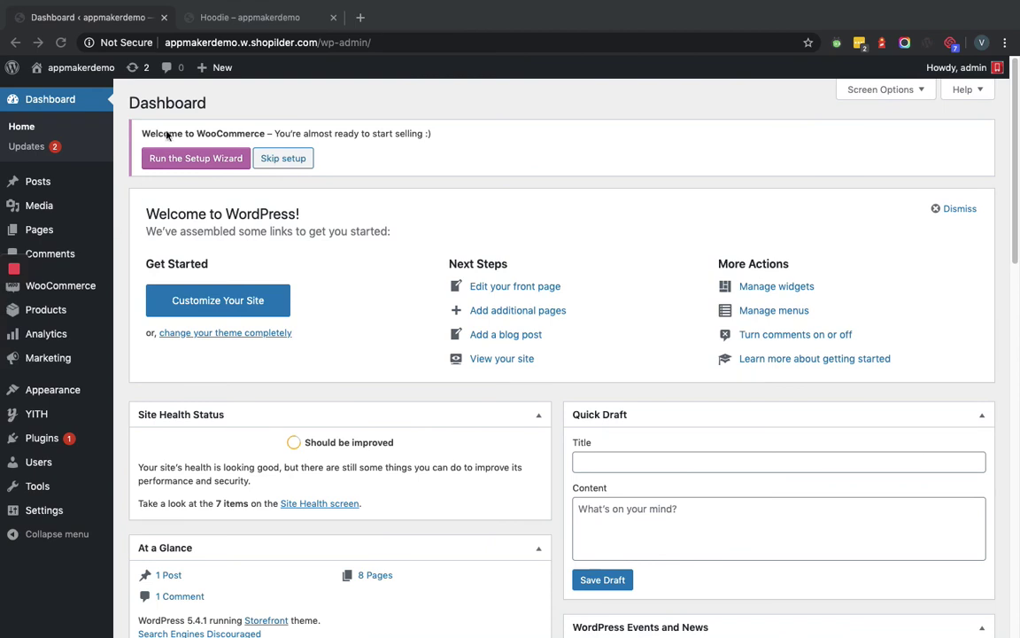
On the Hoodie page, select the Blue swatch and size S to see its price.
left_click(244, 19)
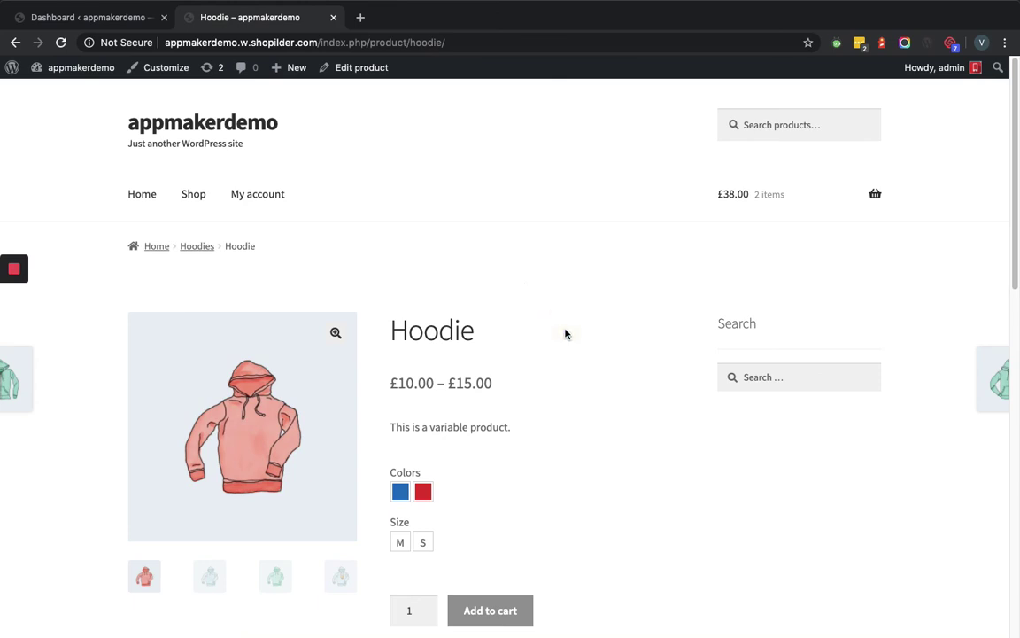
left_click_drag(1012, 262, 1009, 332)
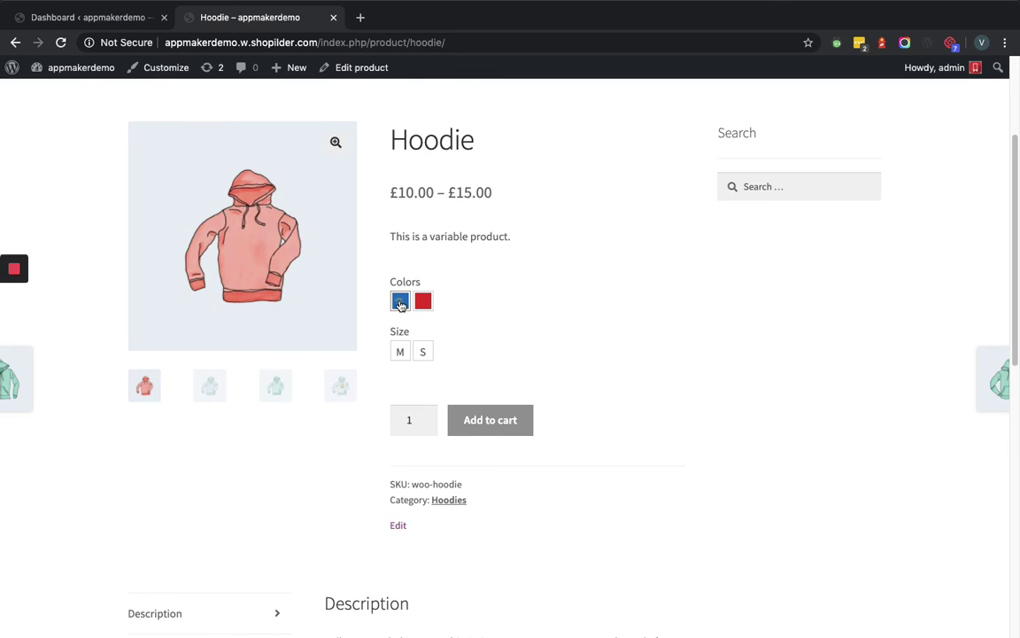
left_click(400, 302)
left_click(423, 351)
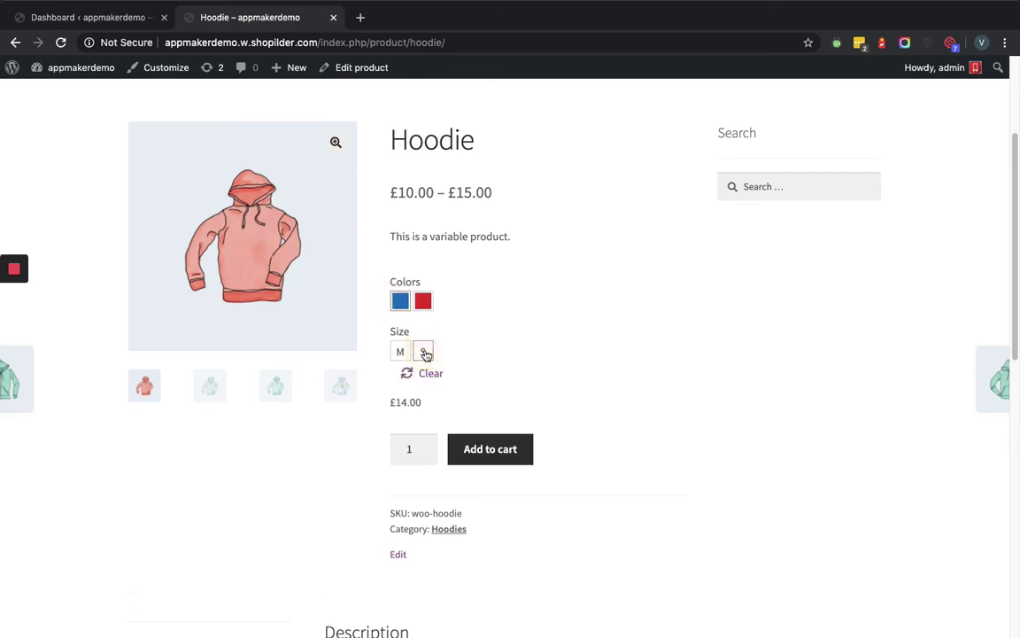
Compare Red hoodie prices in sizes M and S, then deselect the Red colour.
left_click(423, 304)
left_click(400, 354)
left_click(401, 354)
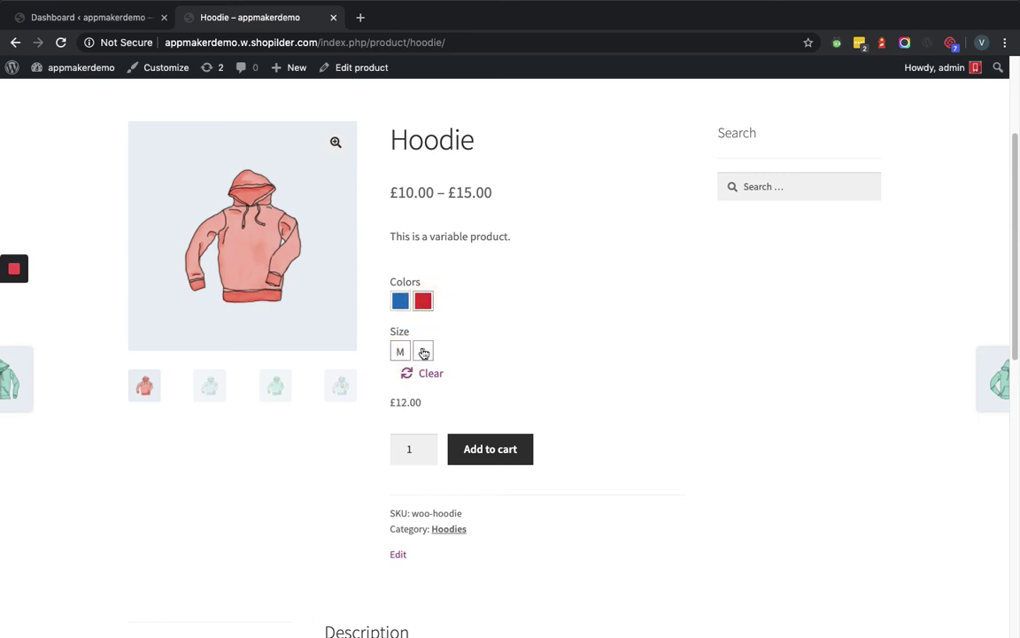
left_click(422, 352)
left_click(424, 303)
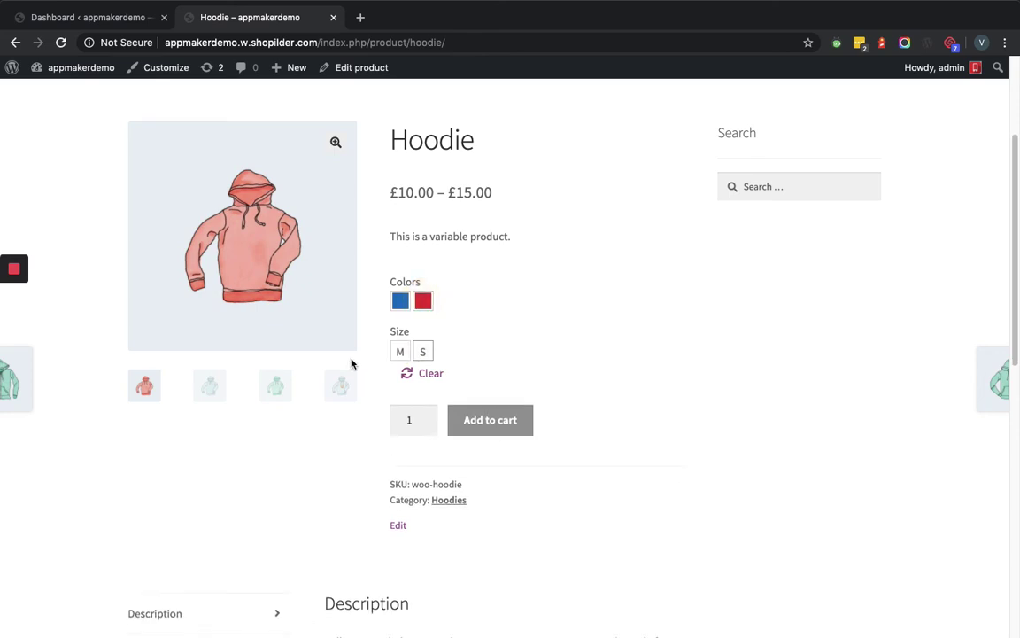